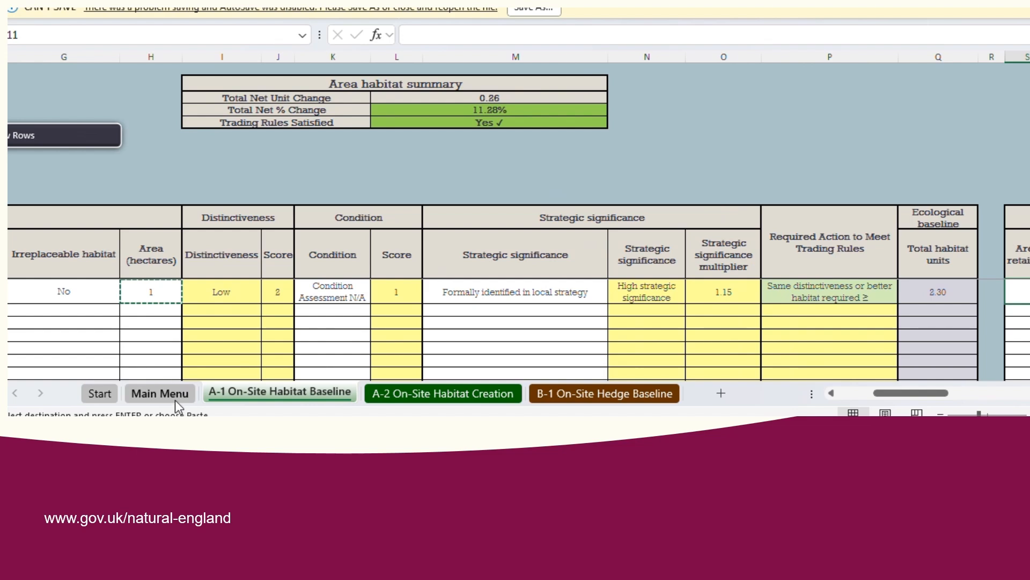
# Copy "Species-rich native hedgerow with trees" from the B-1 On-Site Hedge Baseline sheet into row 2 of Baseline habitats and mark it On-site.
pyautogui.click(96, 311)
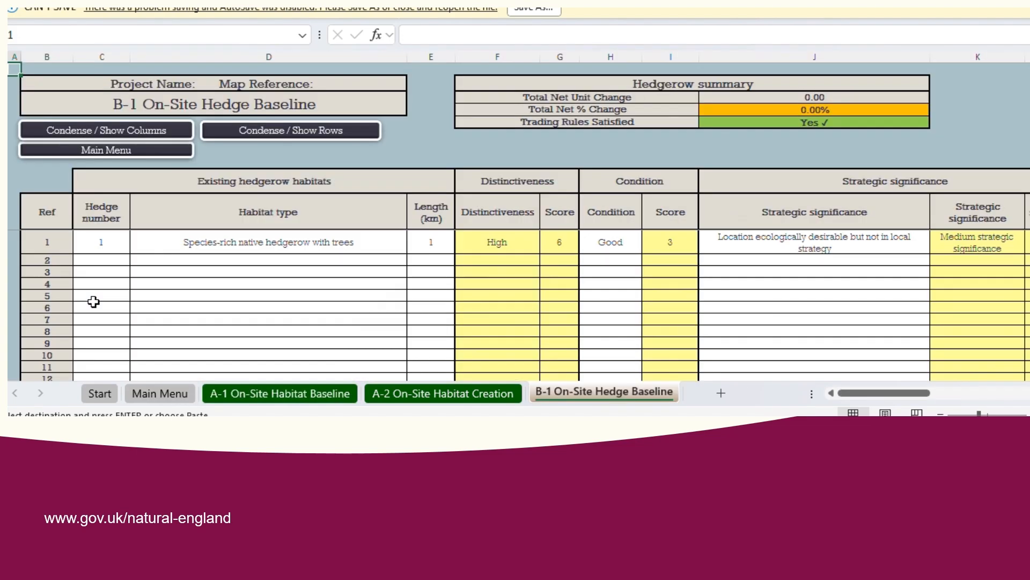
pyautogui.click(302, 240)
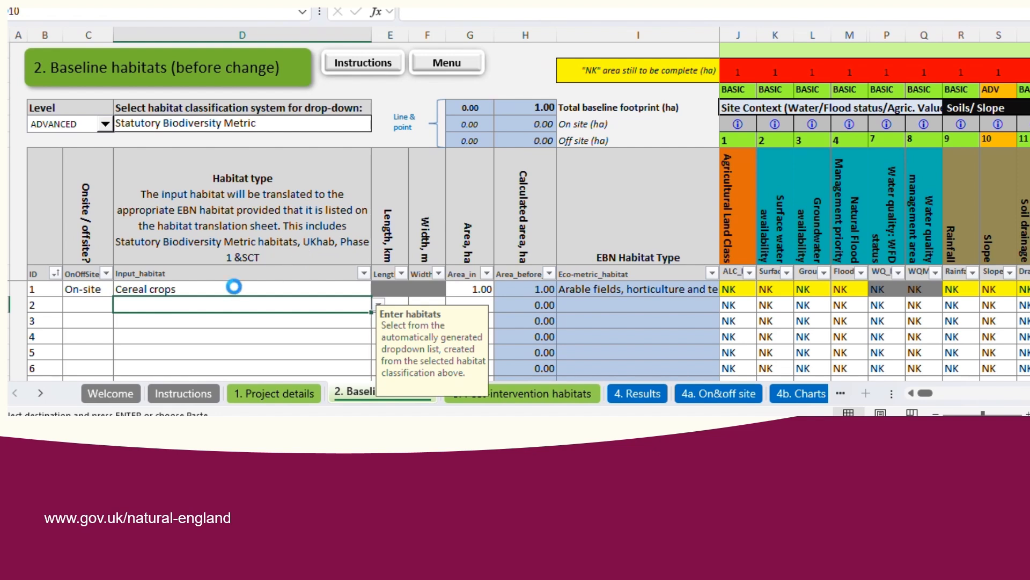
pyautogui.write('Species-rich native hedgerow with trees')
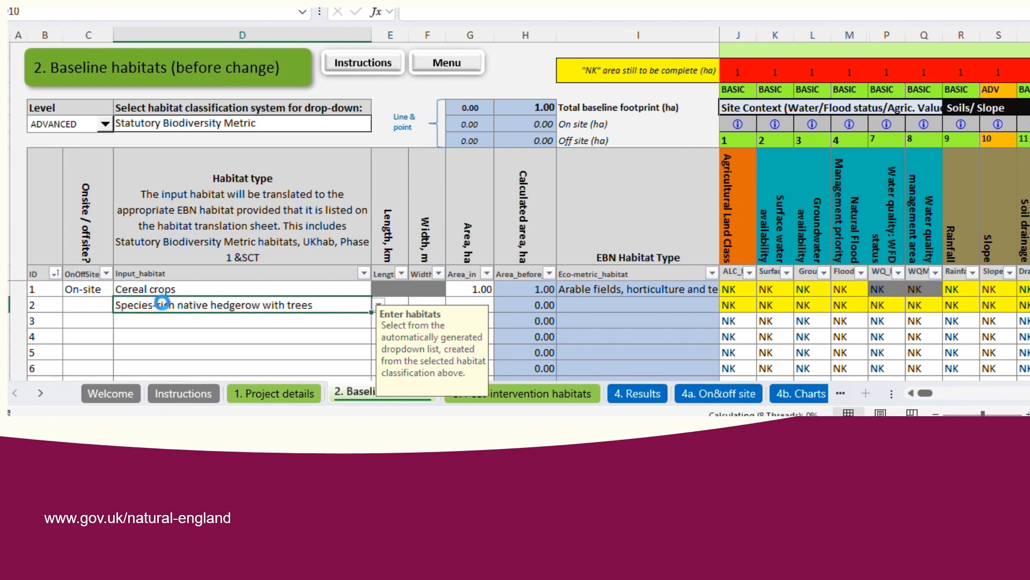
pyautogui.click(91, 305)
pyautogui.click(120, 304)
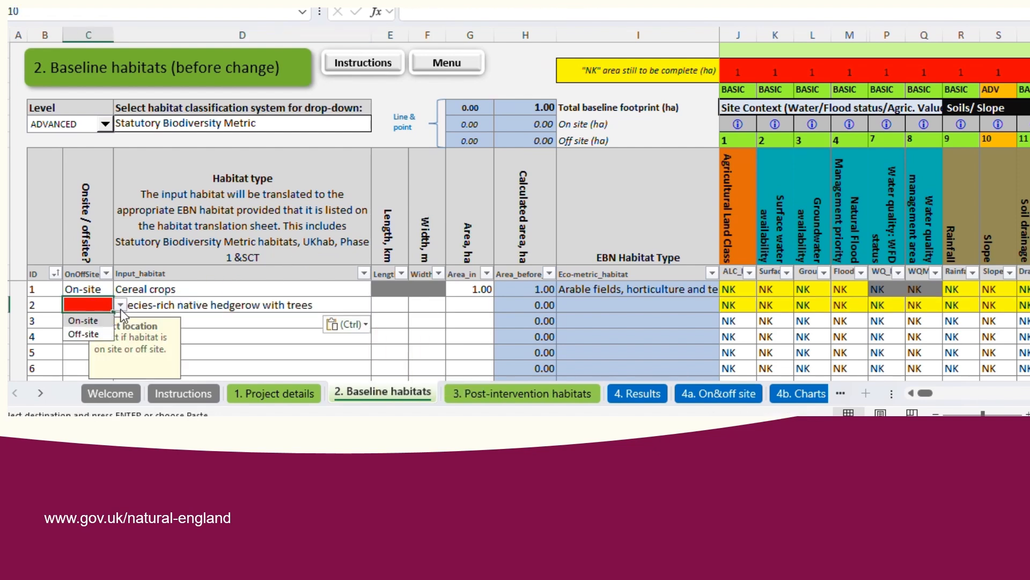
pyautogui.click(83, 320)
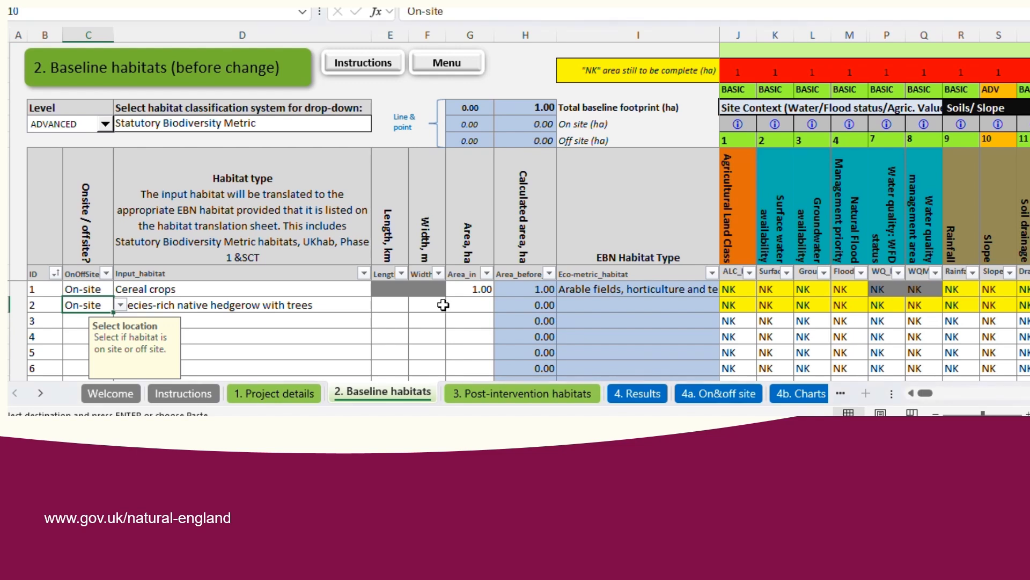
# Fill in the baseline hedgerow's size in row 2, copying its 1 km length from the B-1 sheet and setting the width to 2 m.
pyautogui.click(402, 304)
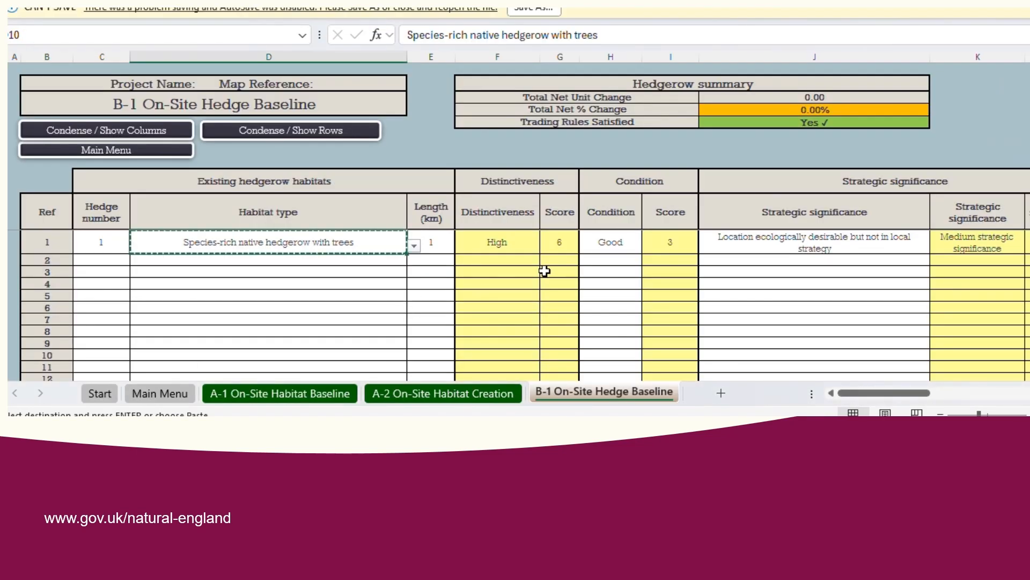
pyautogui.click(440, 239)
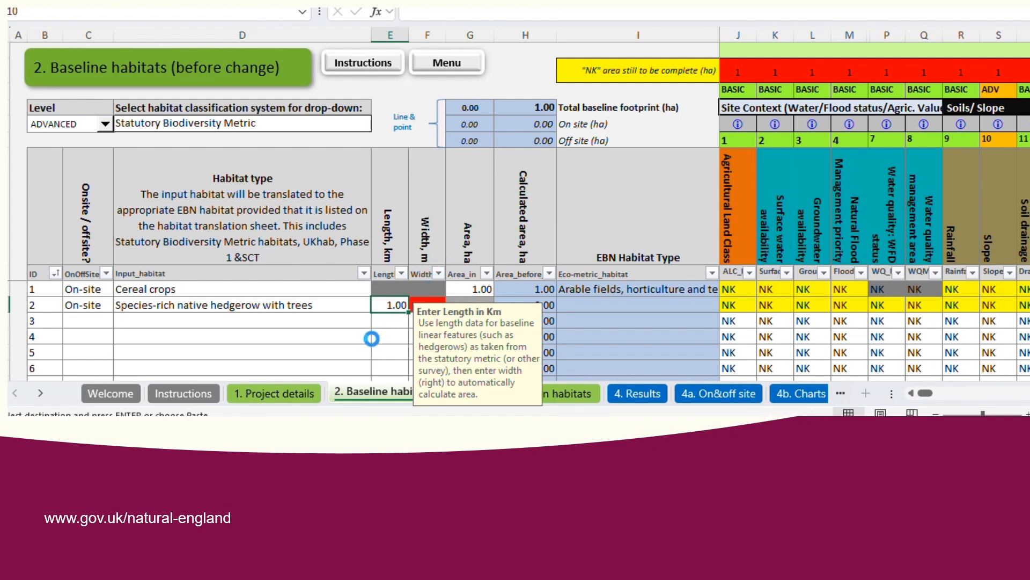
pyautogui.write('1.00')
pyautogui.click(424, 304)
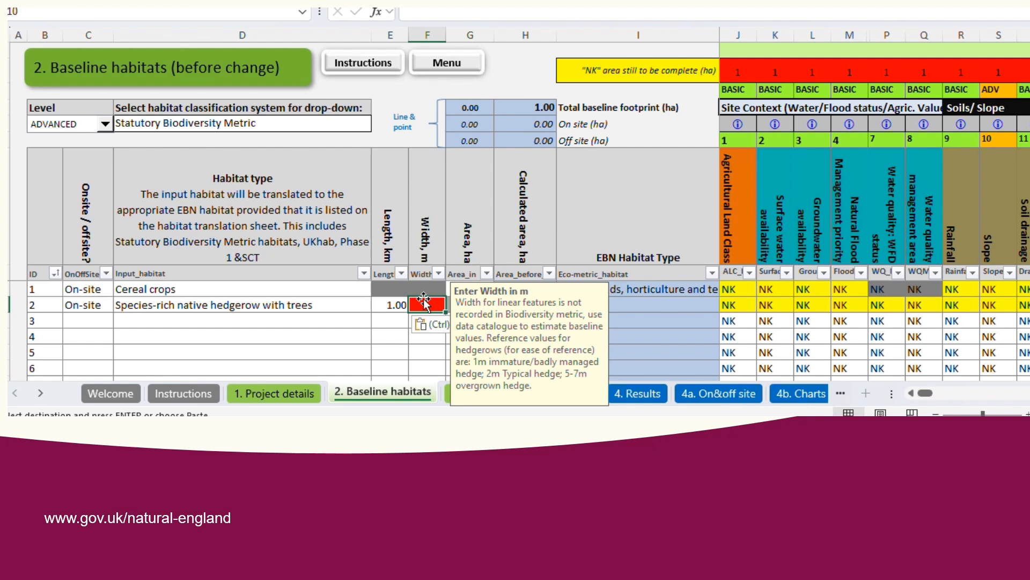
pyautogui.write('2')
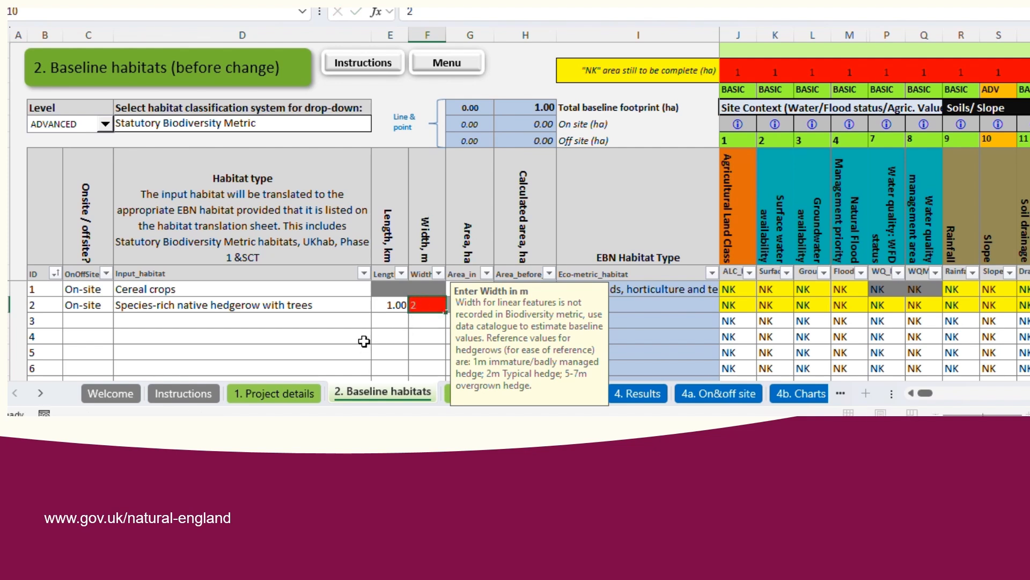
pyautogui.click(366, 349)
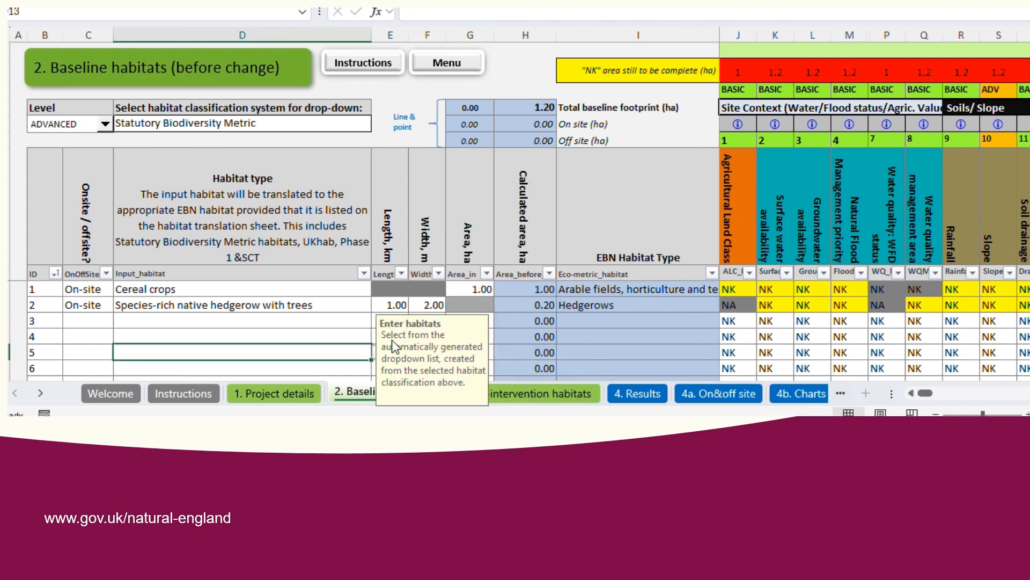
# Copy the three proposed habitats from the A-2 On-Site Habitat Creation sheet into rows 1 to 3 of Post-intervention habitats.
pyautogui.click(533, 395)
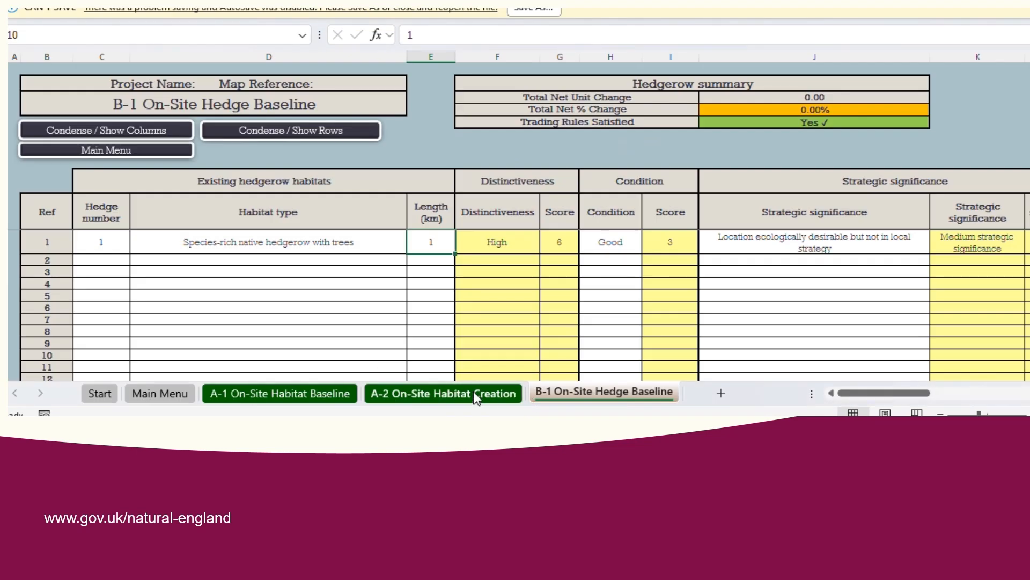
pyautogui.click(185, 394)
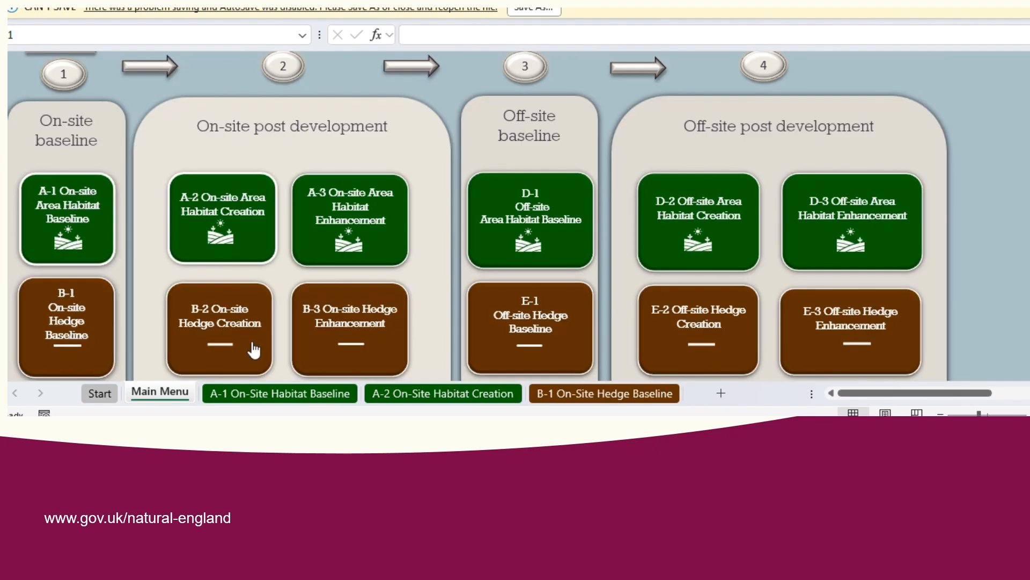
pyautogui.click(268, 209)
pyautogui.scroll(-1, 293, 237)
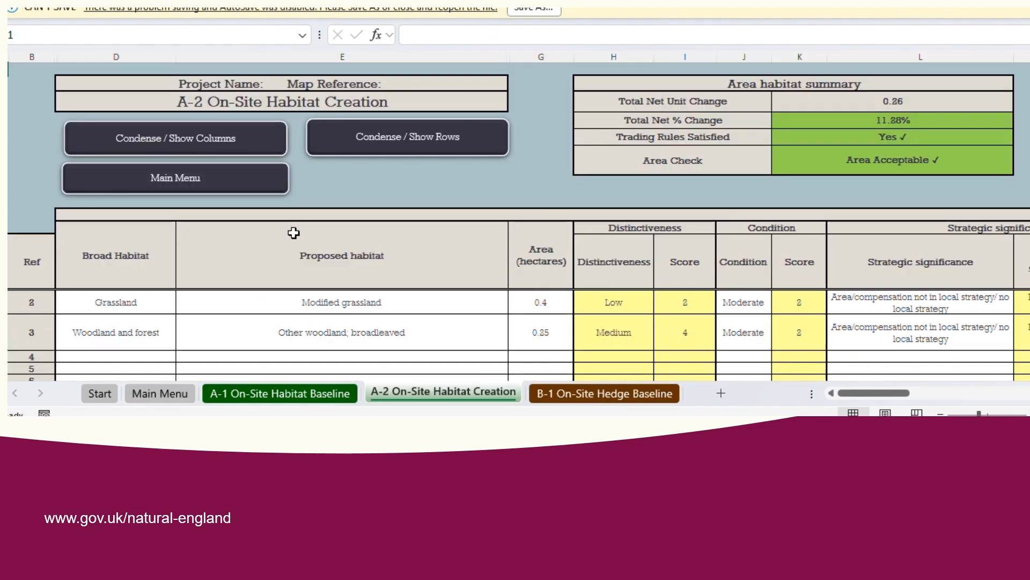
pyautogui.scroll(1, 311, 268)
pyautogui.moveTo(341, 329); pyautogui.dragTo(343, 293)
pyautogui.hotkey('ctrl', 'c')
pyautogui.hotkey('alt', 'Tab')
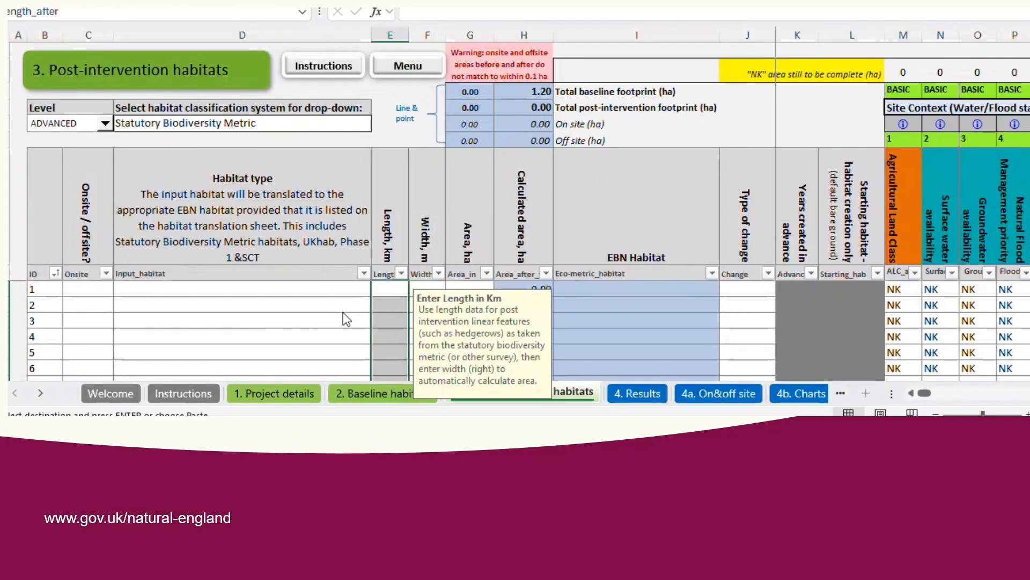
pyautogui.click(305, 297)
pyautogui.hotkey('ctrl', 'v')
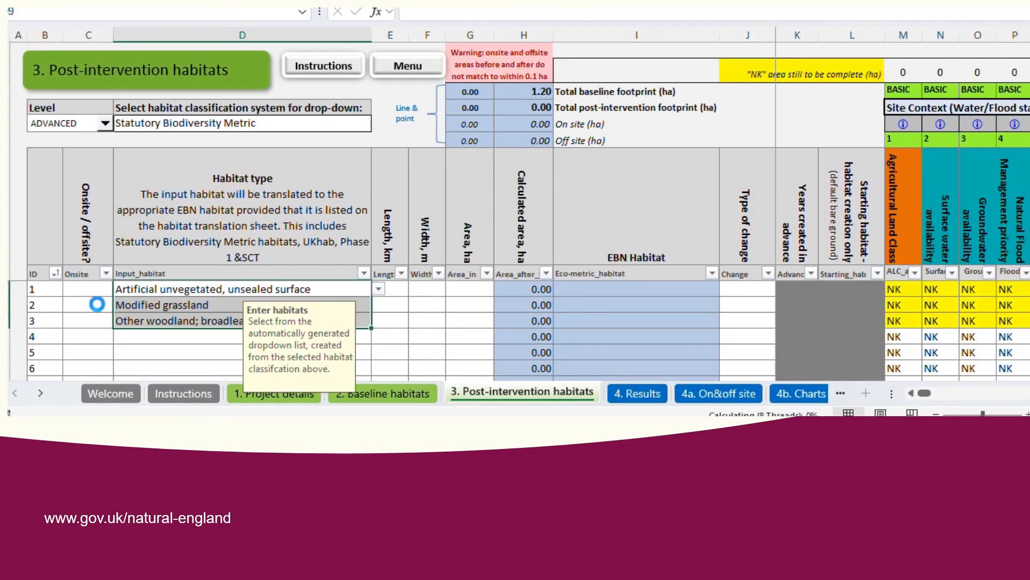
# Set the location of post-intervention habitat rows 1 to 3 to On-site.
pyautogui.click(99, 294)
pyautogui.click(121, 289)
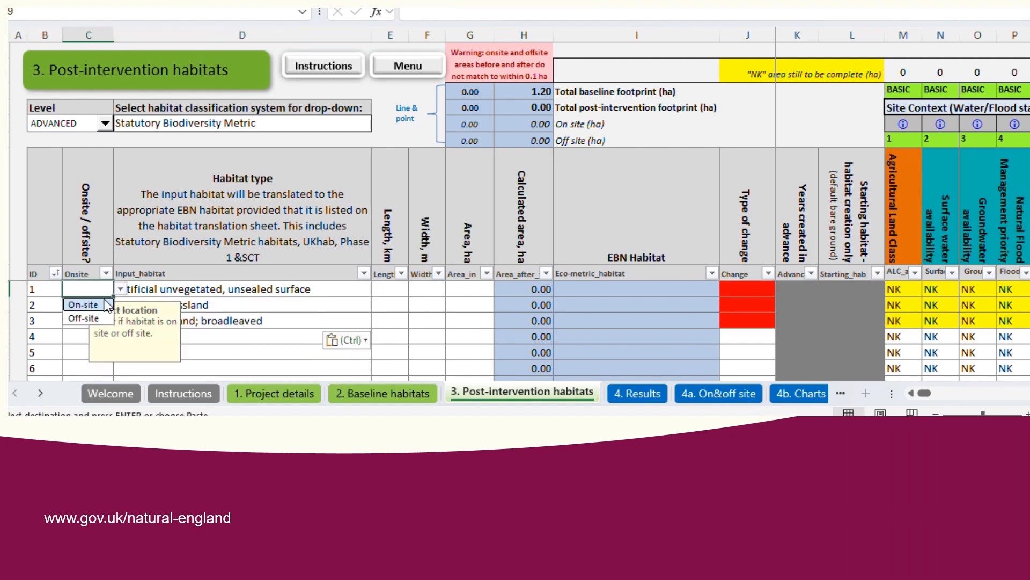
pyautogui.click(101, 305)
pyautogui.moveTo(114, 296); pyautogui.dragTo(109, 330)
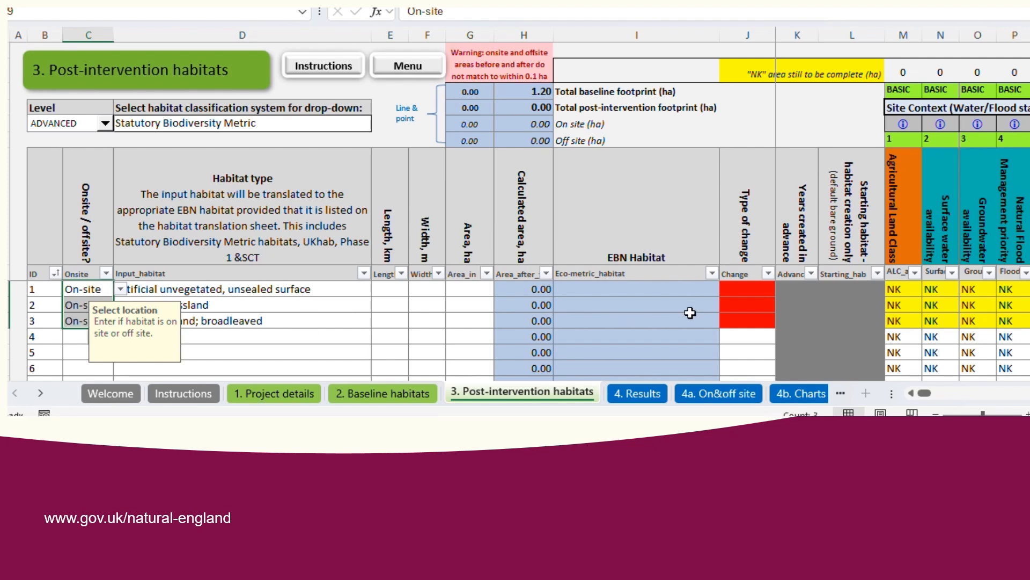
# Set the type of change to Create for post-intervention habitat rows 1 to 3.
pyautogui.click(762, 292)
pyautogui.click(785, 289)
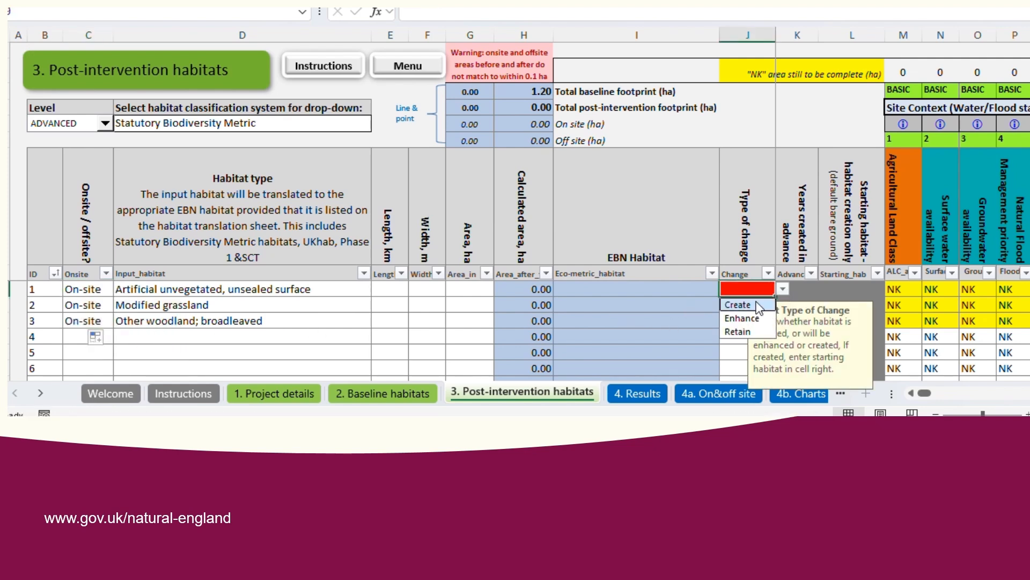
pyautogui.click(758, 305)
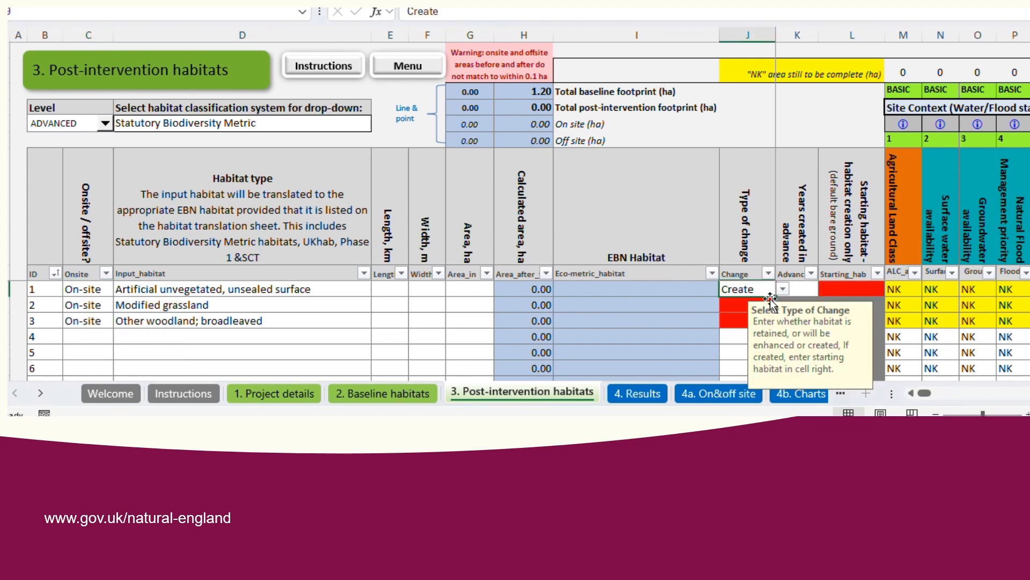
pyautogui.moveTo(773, 296); pyautogui.dragTo(773, 326)
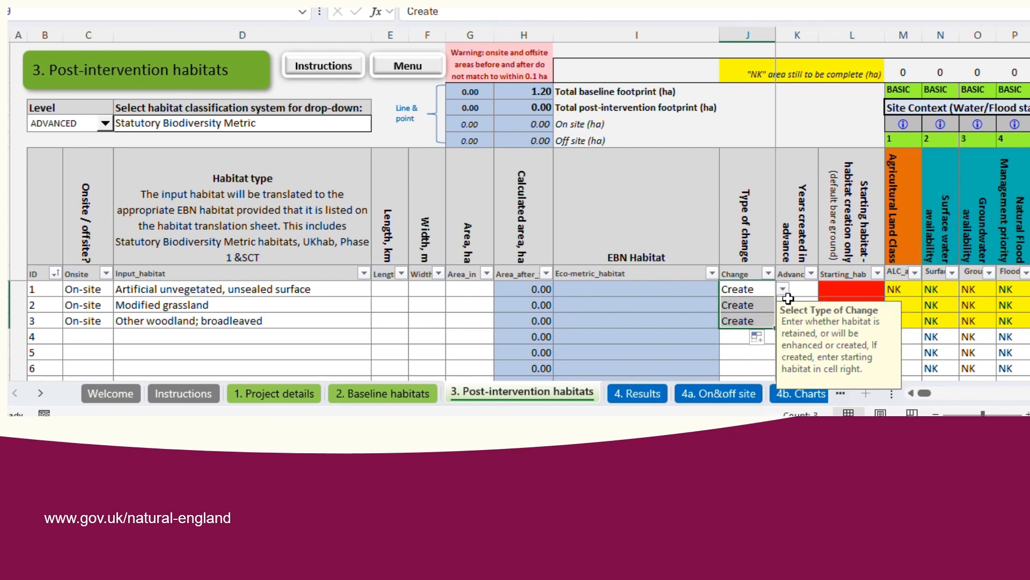
# Set the starting habitat to Bare ground for post-intervention habitat rows 1 to 3.
pyautogui.click(845, 293)
pyautogui.click(890, 291)
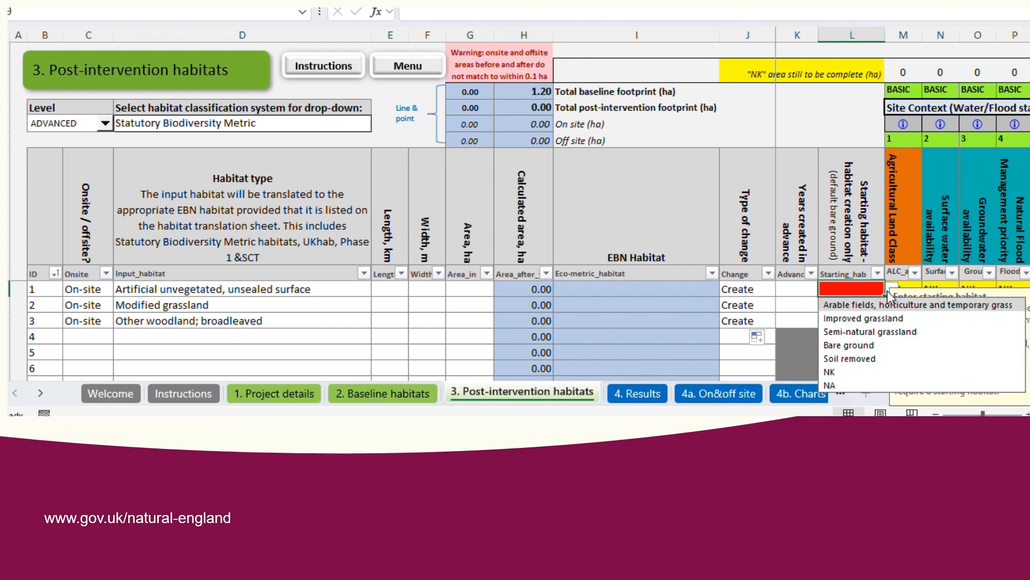
pyautogui.click(875, 346)
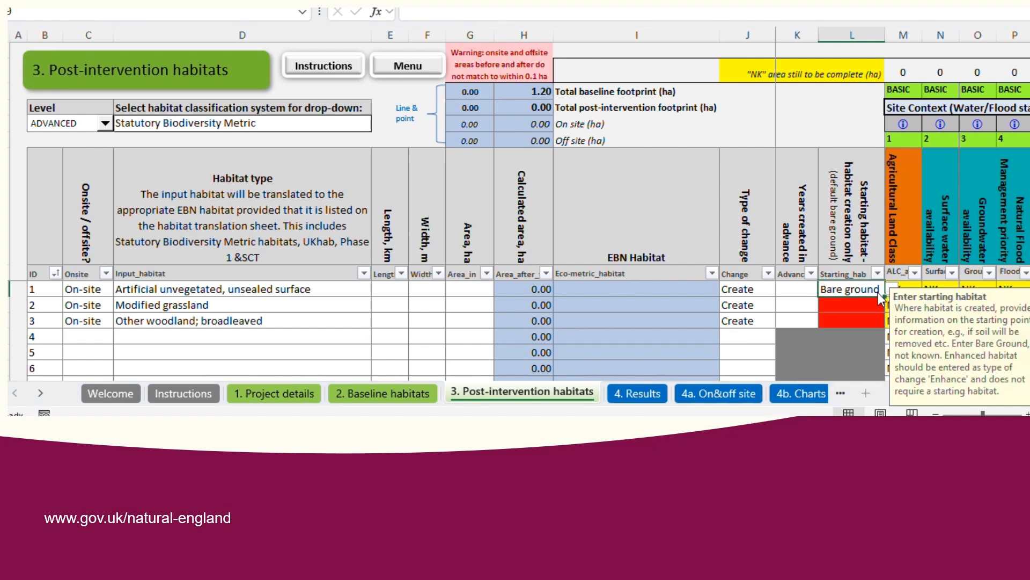
pyautogui.moveTo(884, 297); pyautogui.dragTo(882, 332)
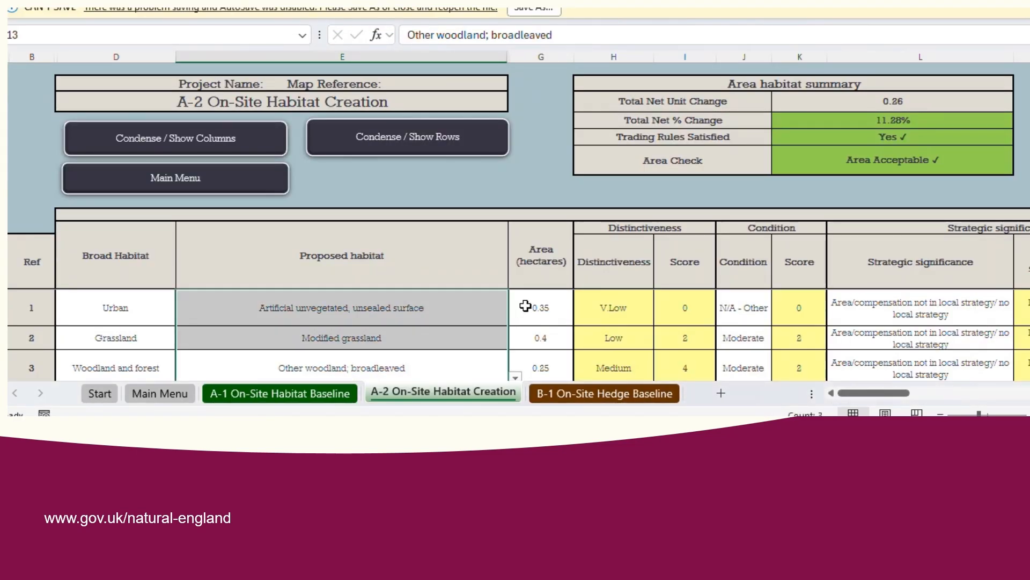
# Copy the areas 0.35, 0.4 and 0.25 ha from the A-2 sheet into the area column of post-intervention rows 1 to 3.
pyautogui.moveTo(526, 306)
pyautogui.mouseDown()
pyautogui.moveTo(531, 374)
pyautogui.moveTo(532, 318)
pyautogui.mouseUp()
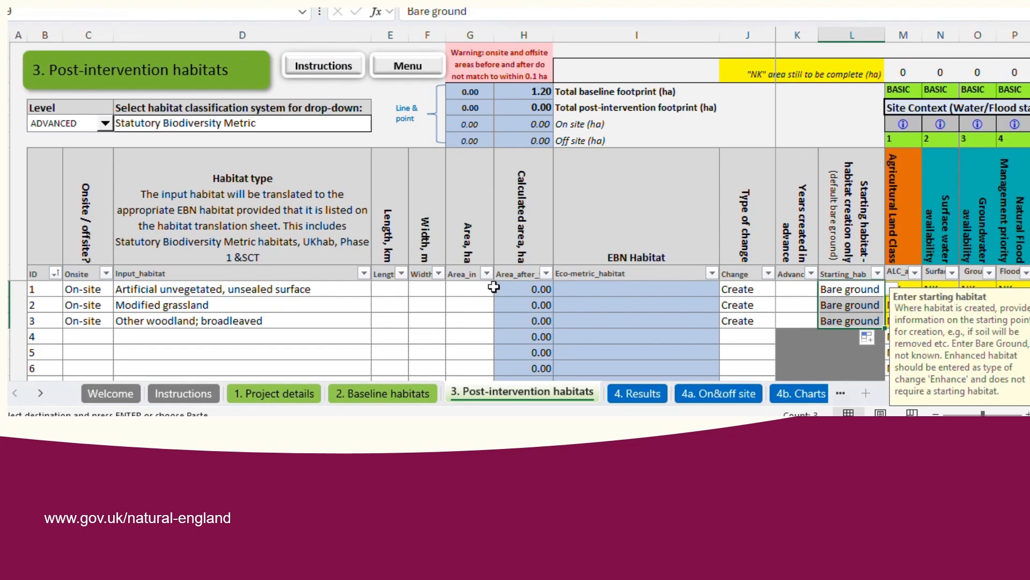
pyautogui.click(487, 287)
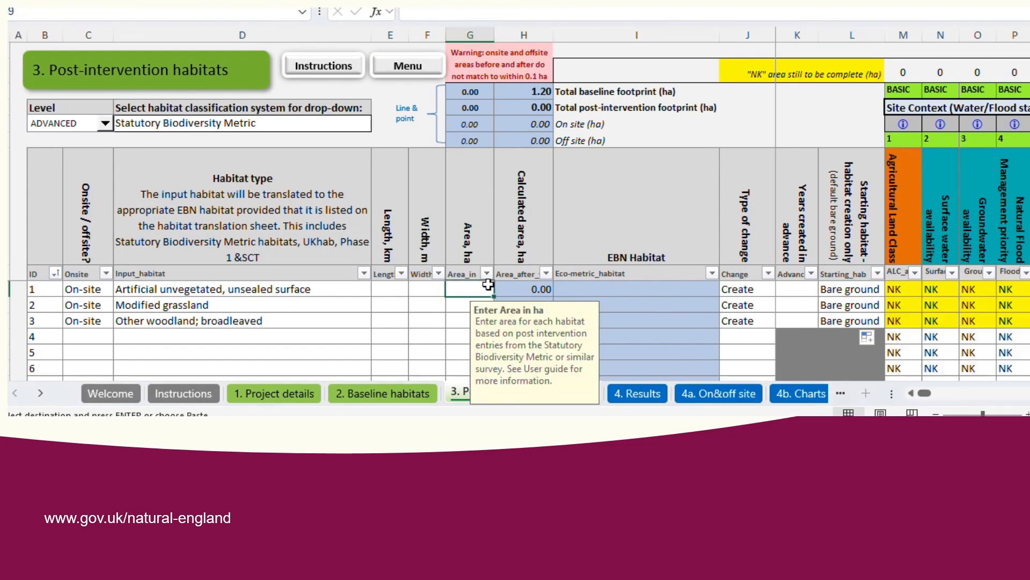
pyautogui.hotkey('ctrl', 'v')
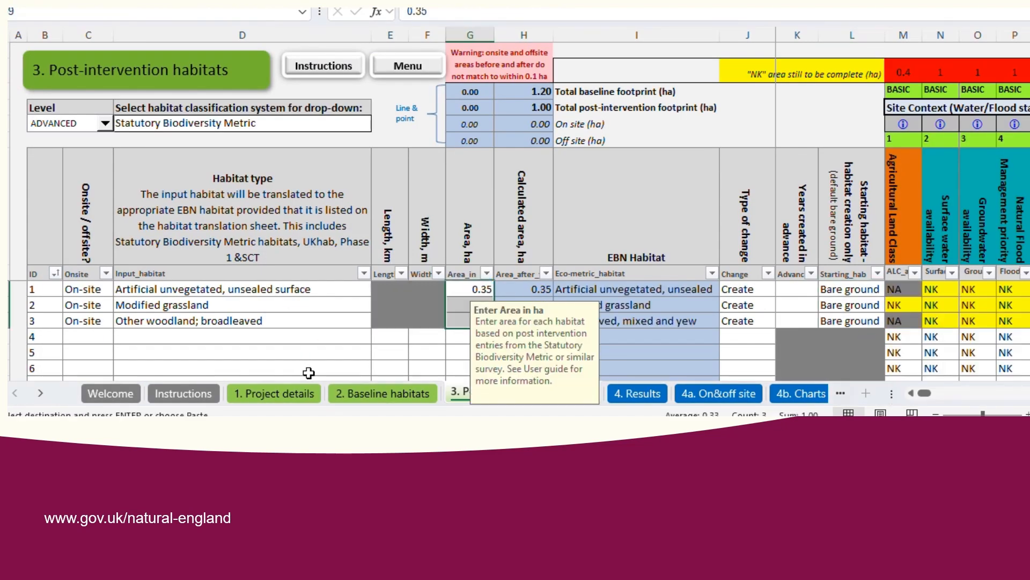
# Check the A-3 On-Site Habitat Enhancement and A-1 On-Site Habitat Baseline sheets of the metric workbook for enhanced or retained area habitats.
pyautogui.hotkey('alt', 'Tab')
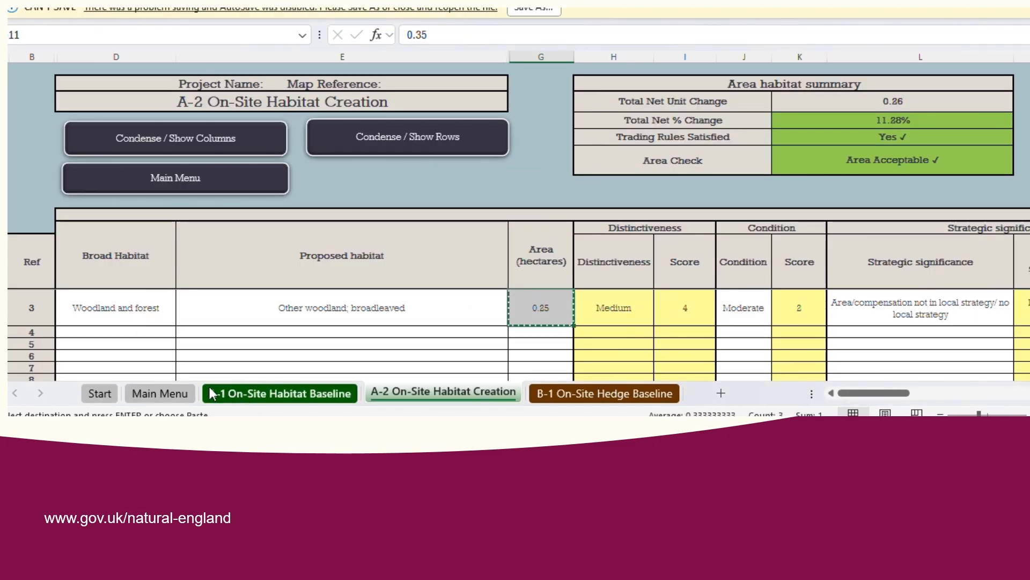
pyautogui.click(161, 393)
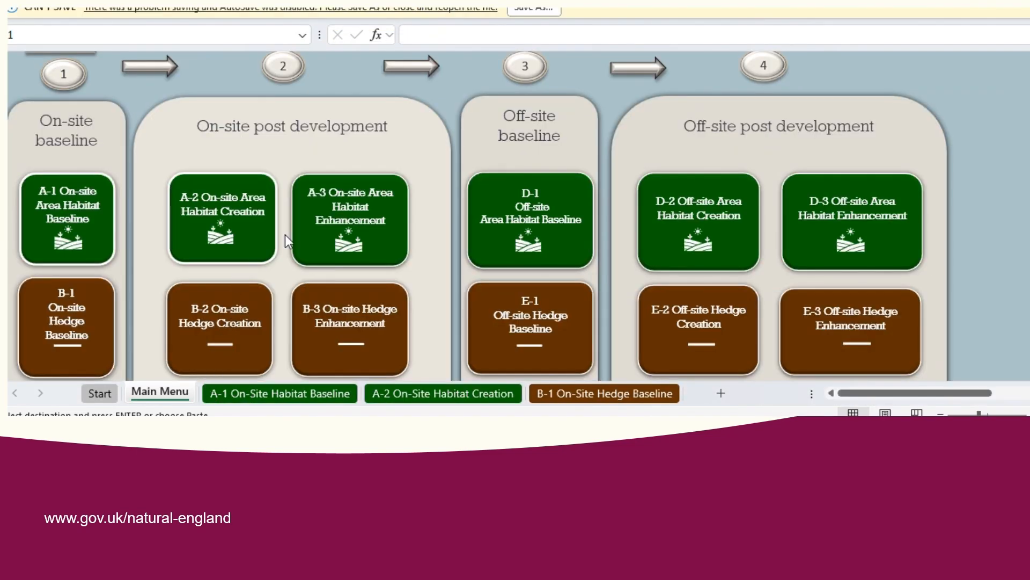
pyautogui.click(390, 218)
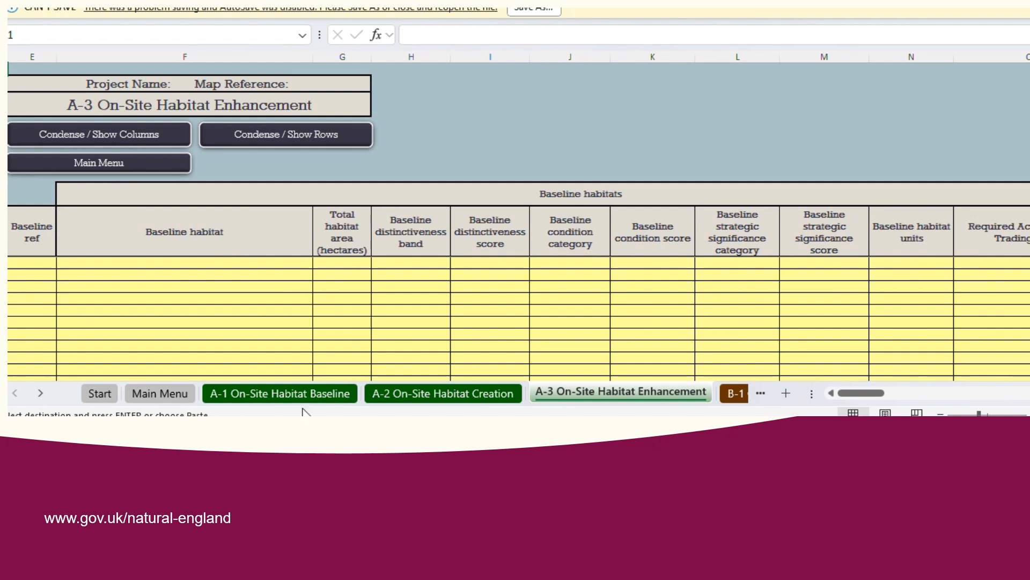
pyautogui.click(178, 395)
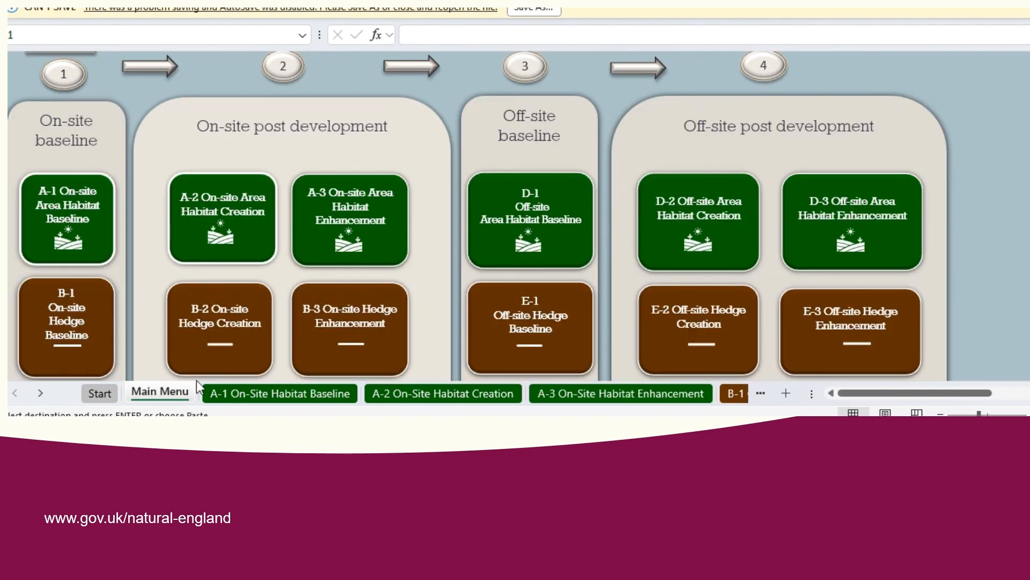
pyautogui.click(86, 225)
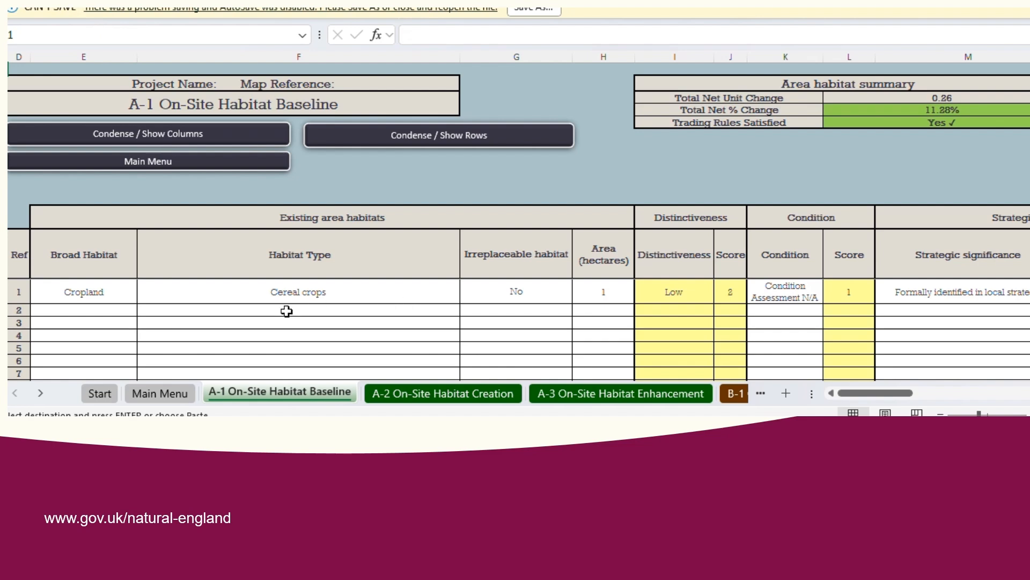
# Copy the retained hedgerow length of 1 km from the B-1 On-Site Hedge Baseline sheet into row 4 of Post-intervention habitats.
pyautogui.click(188, 395)
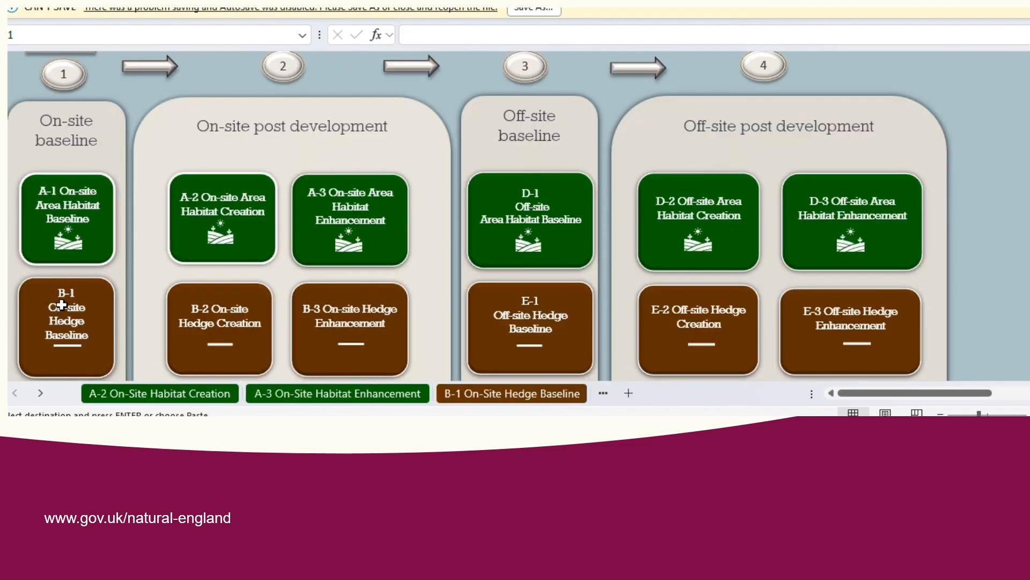
pyautogui.click(58, 306)
pyautogui.moveTo(862, 391); pyautogui.dragTo(929, 388)
pyautogui.click(595, 250)
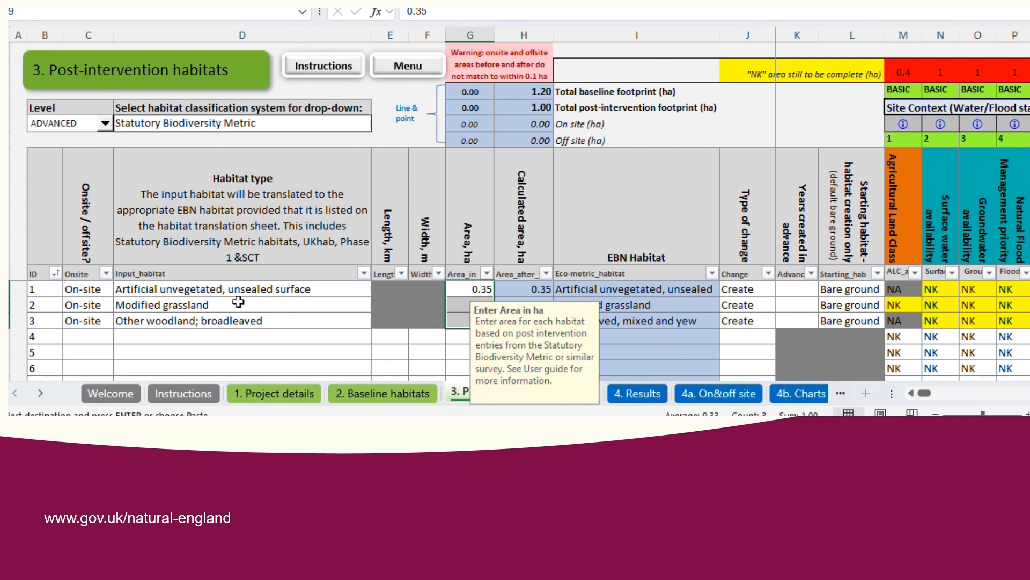
pyautogui.click(401, 331)
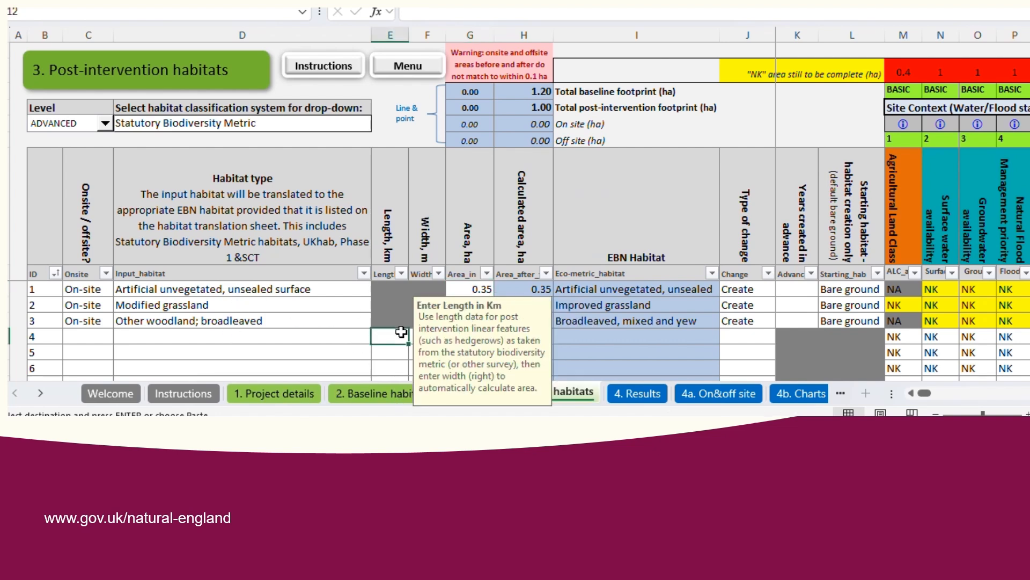
pyautogui.write('1')
pyautogui.press('Return')
pyautogui.press('Tab')
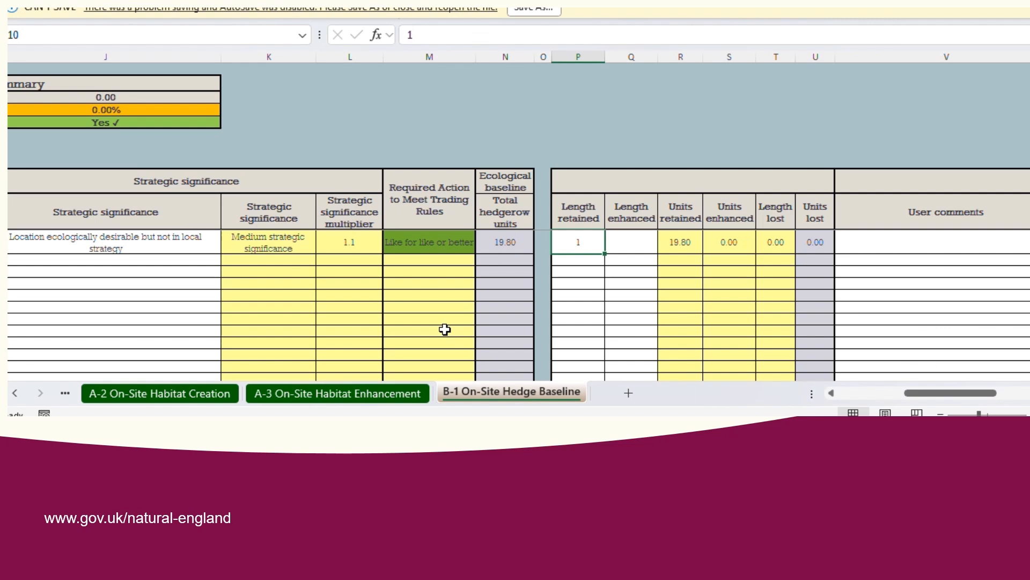
# Copy the habitat type Species-rich native hedgerow with trees from the B-1 On-Site Hedge Baseline sheet into row 4 of Post-intervention habitats.
pyautogui.moveTo(908, 388); pyautogui.dragTo(832, 396)
pyautogui.click(360, 248)
pyautogui.hotkey('ctrl', 'c')
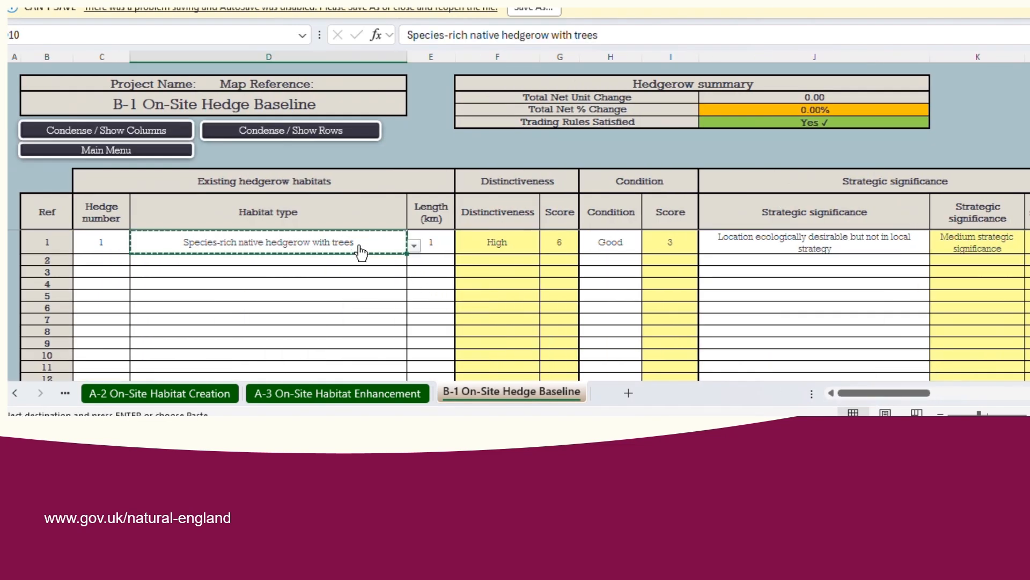
pyautogui.hotkey('alt', 'Tab')
pyautogui.click(281, 339)
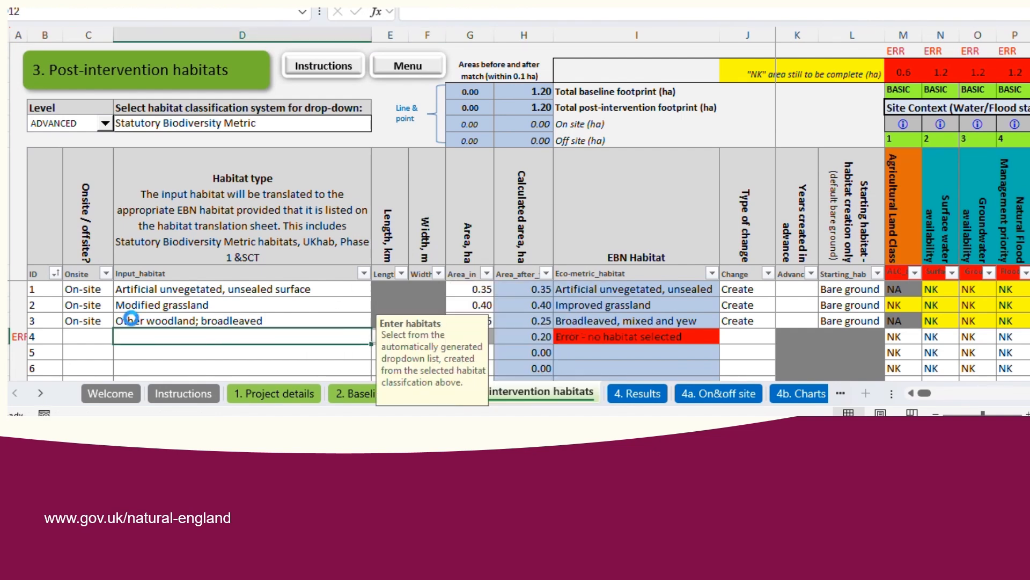
pyautogui.hotkey('ctrl', 'v')
# Set post-intervention habitat row 4 to On-site with Retain as its type of change.
pyautogui.click(105, 335)
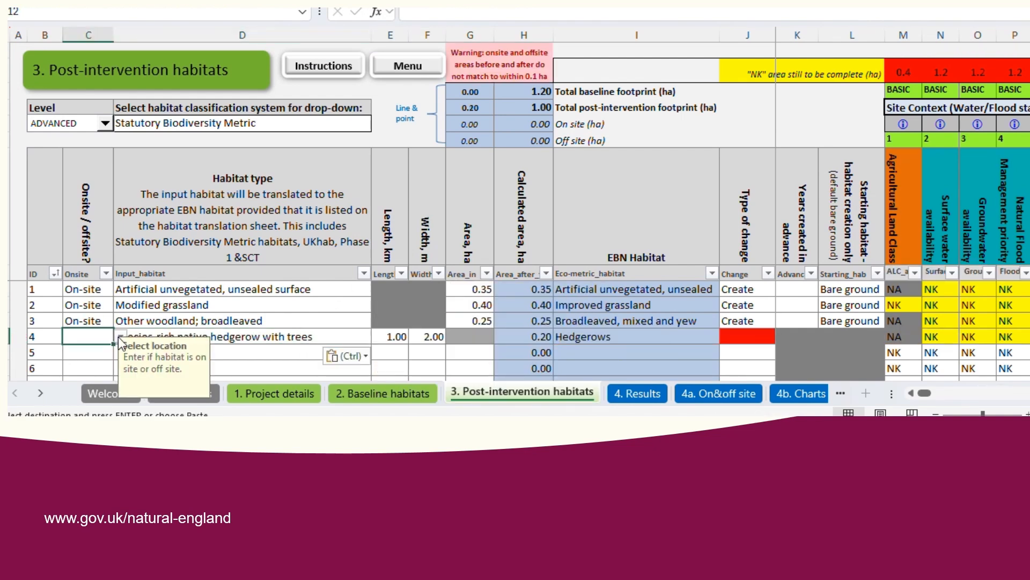
pyautogui.click(121, 338)
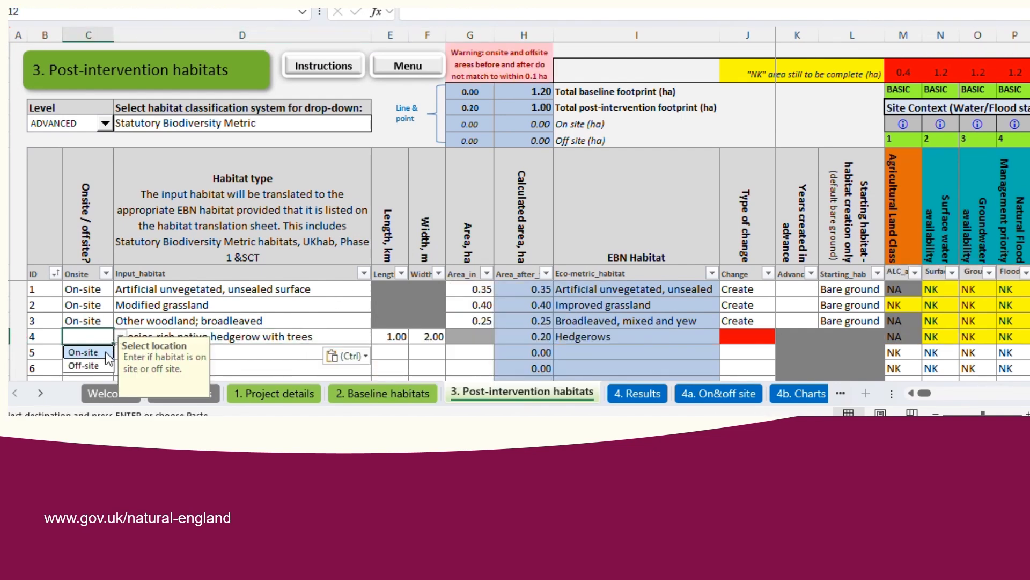
pyautogui.click(107, 354)
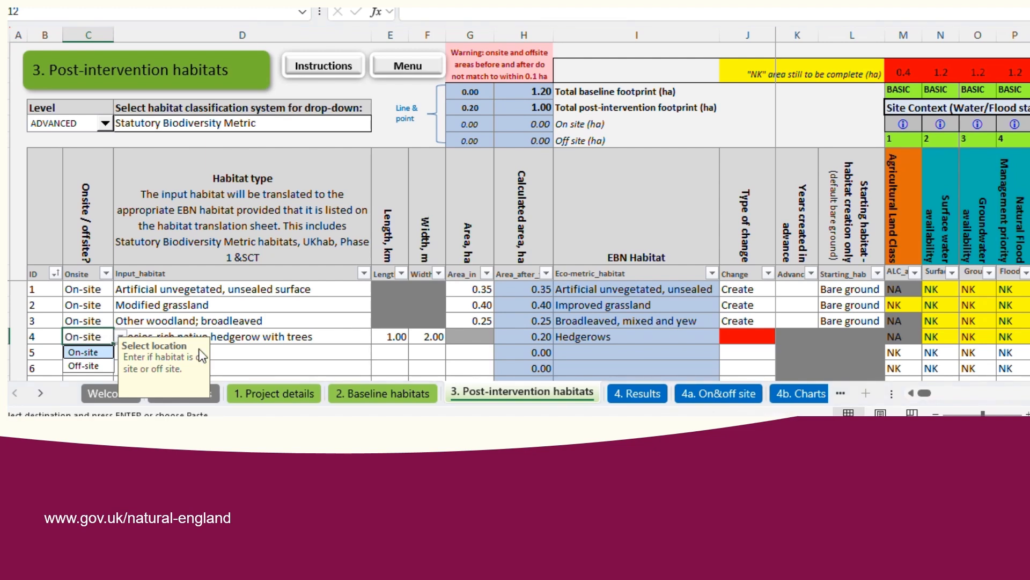
pyautogui.click(771, 338)
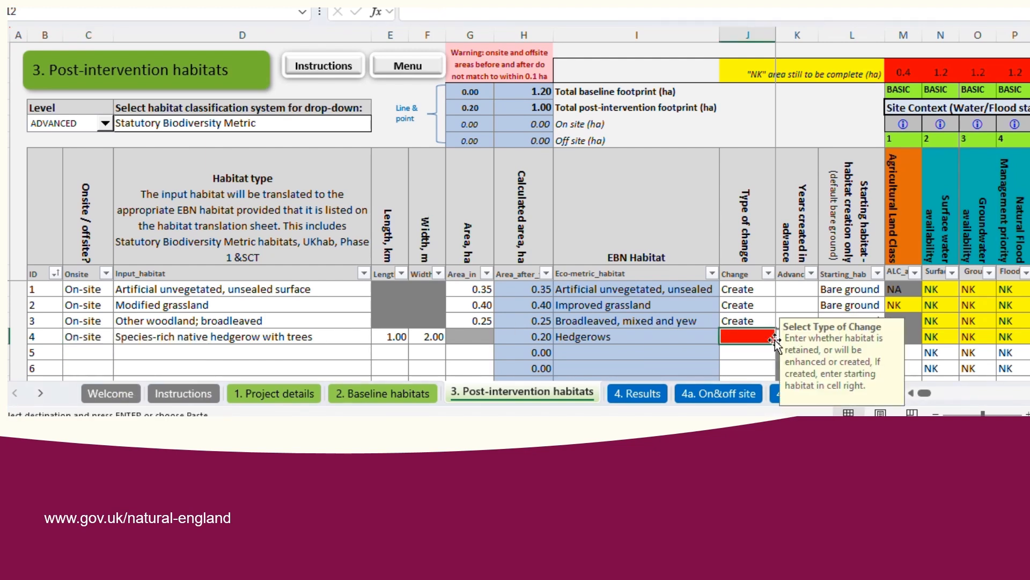
pyautogui.click(781, 337)
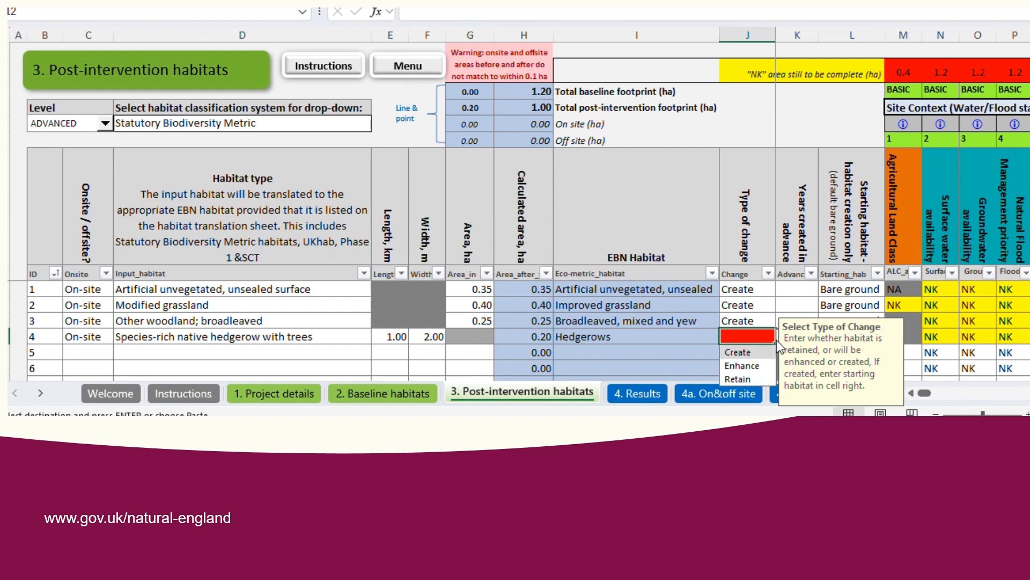
pyautogui.click(758, 379)
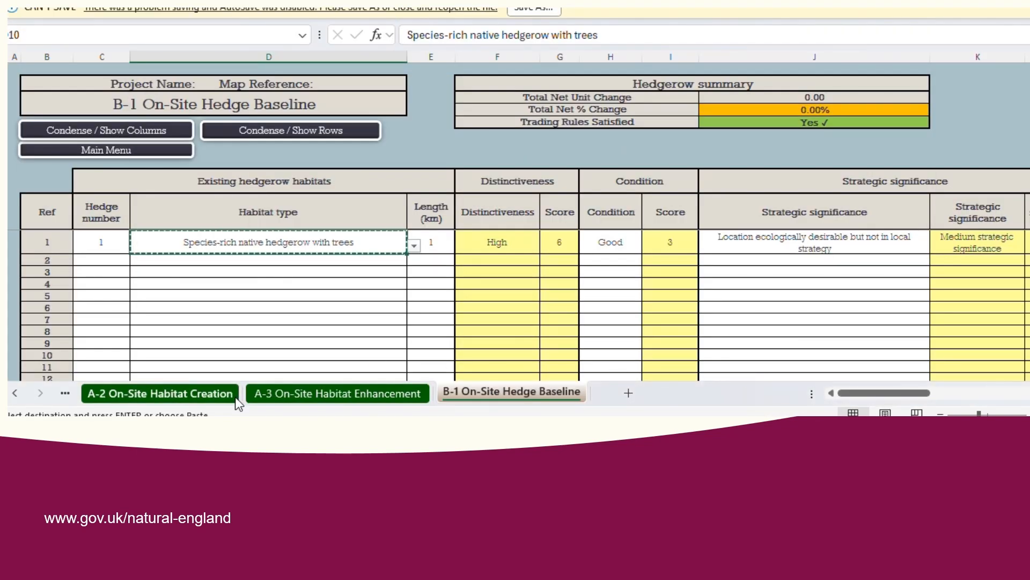
# Return to the metric workbook and open its A-1 On-Site Habitat Baseline sheet to check the area habitats.
pyautogui.click(15, 395)
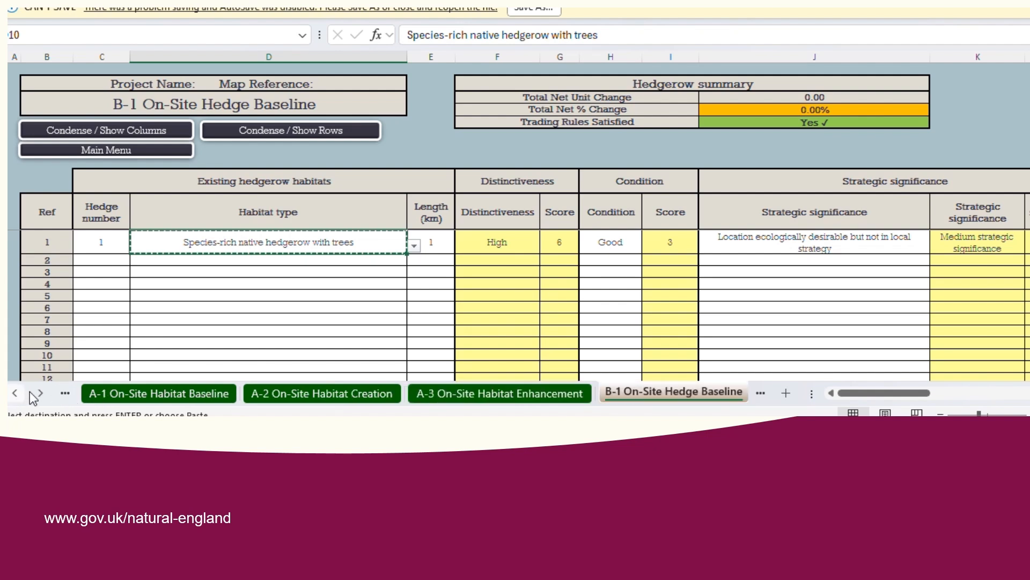
pyautogui.click(99, 394)
pyautogui.moveTo(892, 396); pyautogui.dragTo(957, 394)
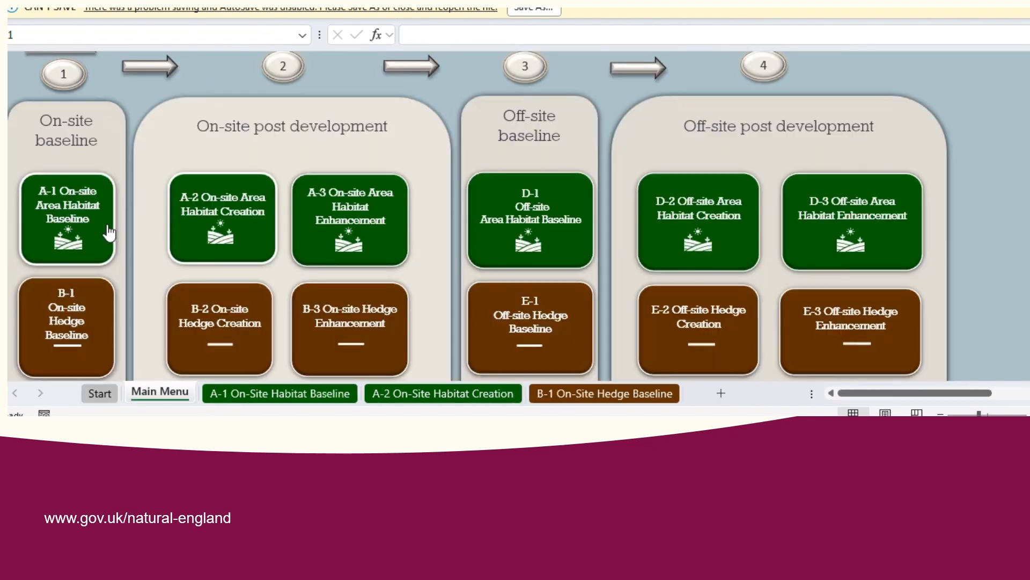
pyautogui.click(95, 232)
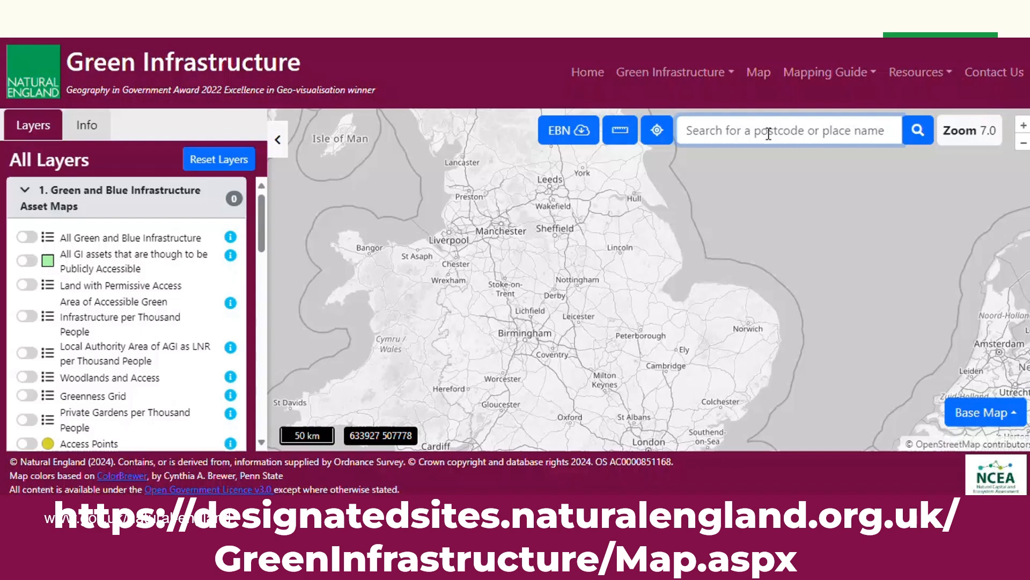
# Search the Natural England Green Infrastructure map for the site's postcode.
pyautogui.write('po1')
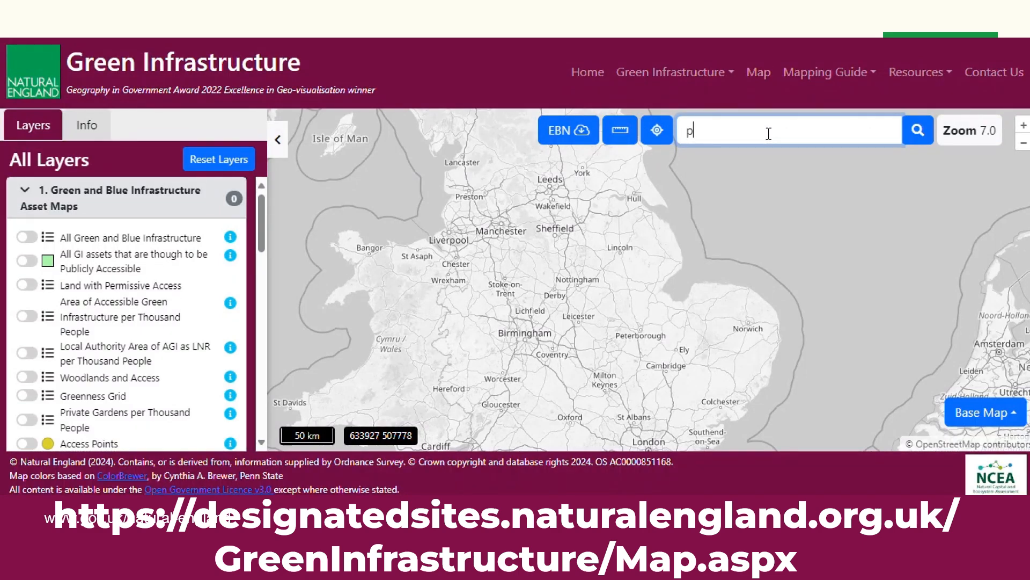
pyautogui.write('75nw')
pyautogui.press('Return')
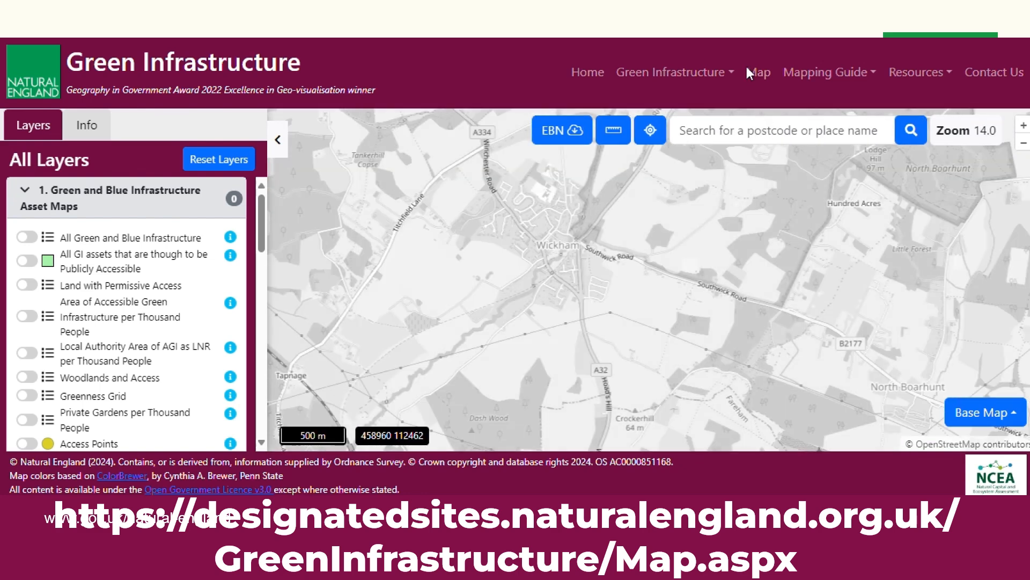
# Start the EBN query and draw a four-sided polygon of about 2.6 ha around the field southwest of Wickham.
pyautogui.click(564, 130)
pyautogui.click(511, 258)
pyautogui.click(497, 270)
pyautogui.click(512, 283)
pyautogui.doubleClick(529, 276)
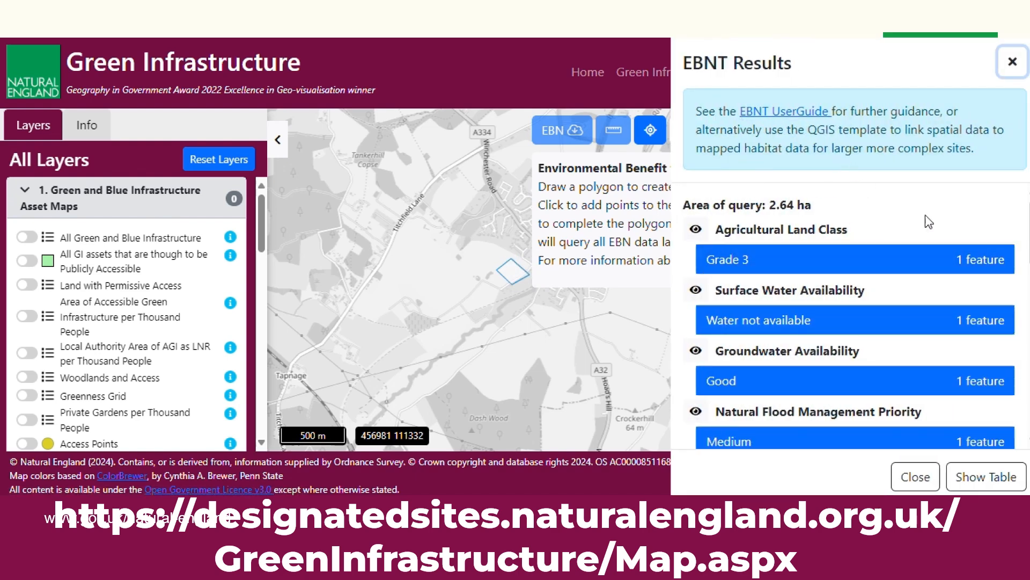
# Review the EBNT results for the drawn polygon, from Agricultural Land Class to Managed for Nature, and show them as a table.
pyautogui.scroll(-5, 1026, 304)
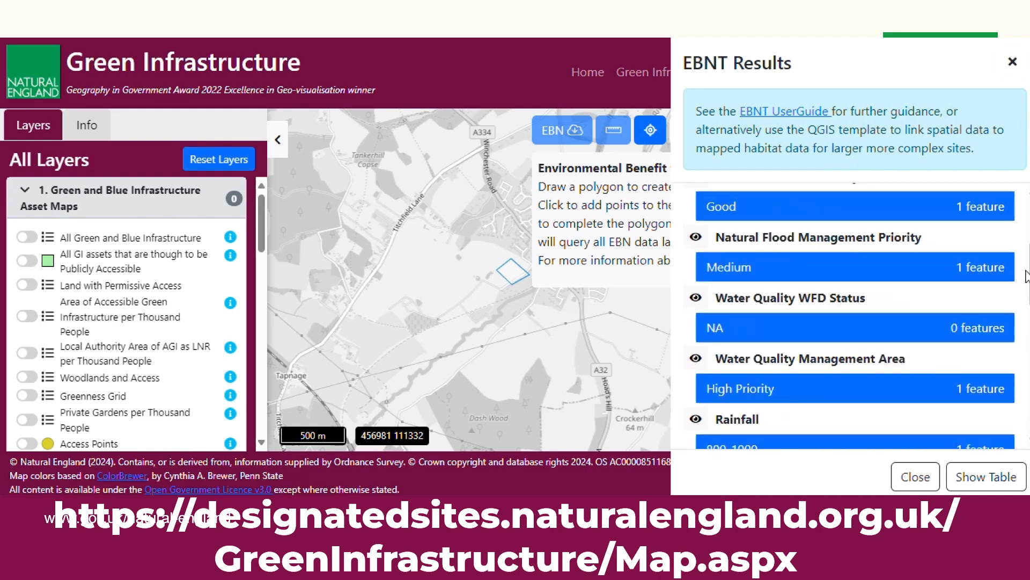
pyautogui.scroll(-4, 853, 316)
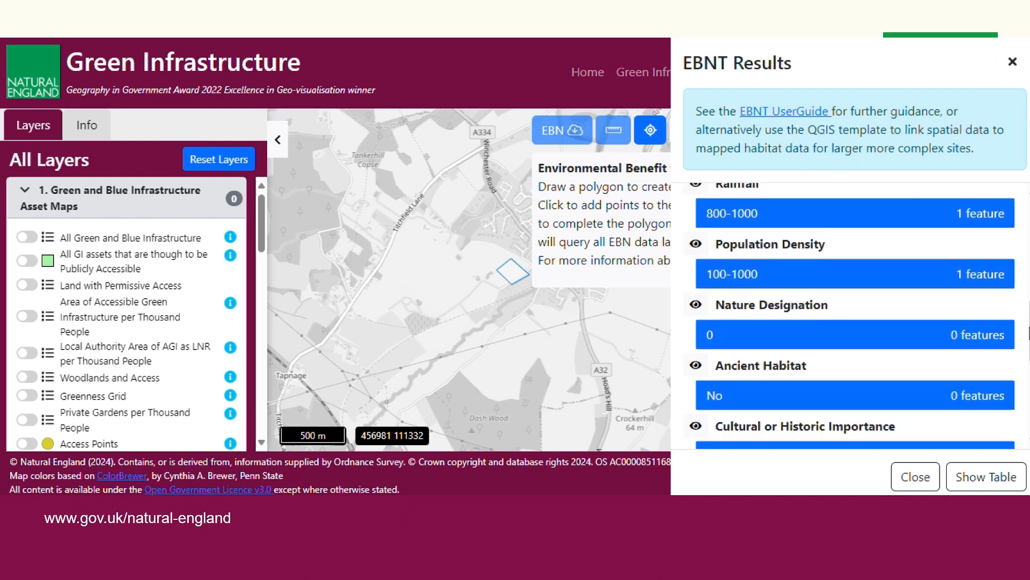
pyautogui.scroll(-1, 854, 315)
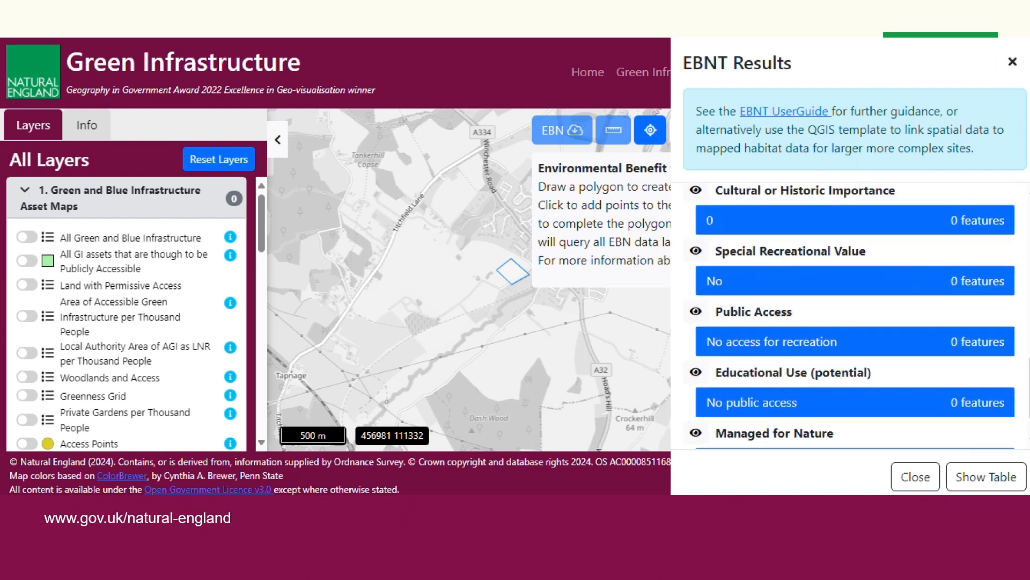
pyautogui.click(1003, 472)
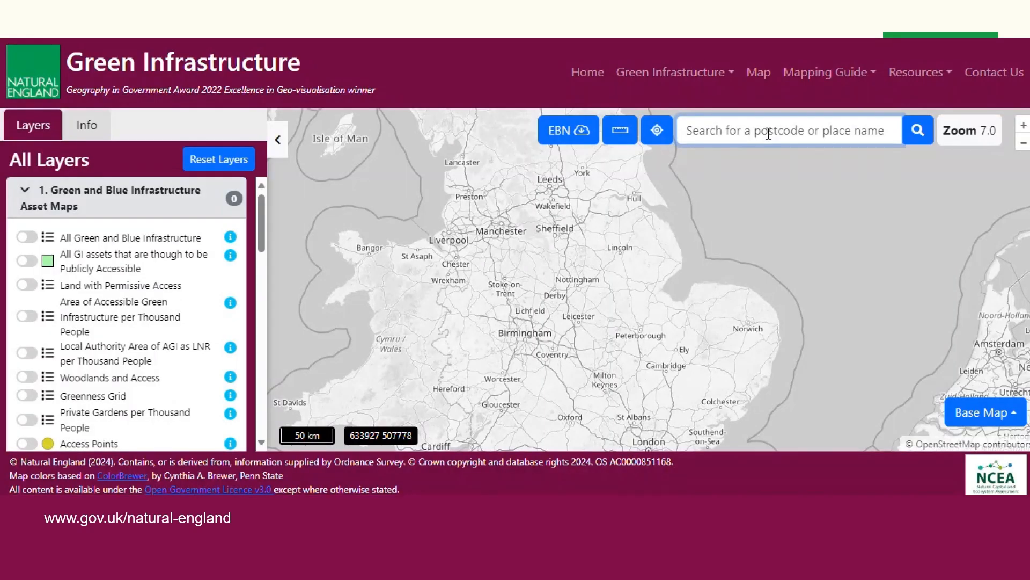
pyautogui.write('po')
pyautogui.press('BackSpace')
pyautogui.press('BackSpace')
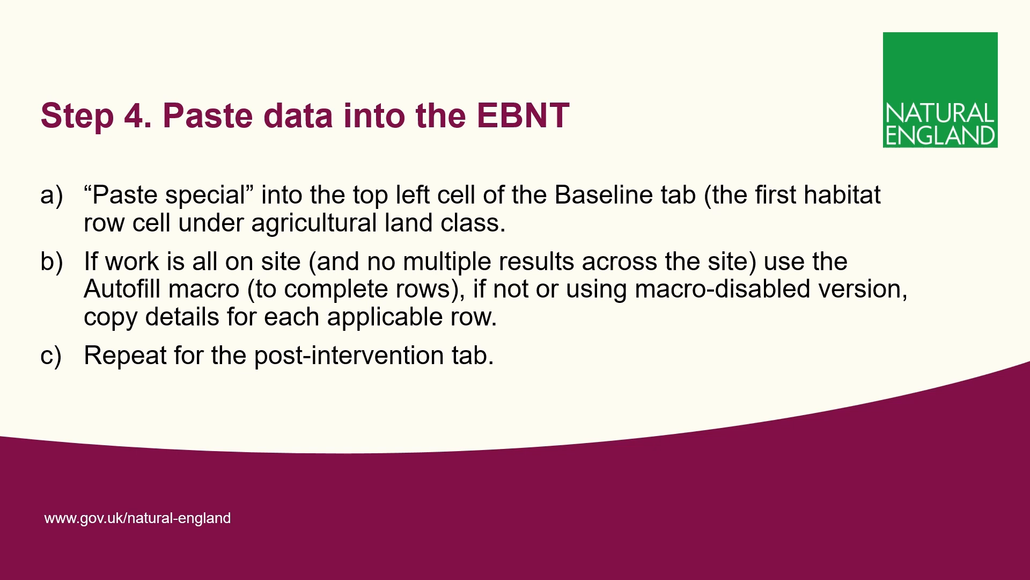
pyautogui.press('Right')
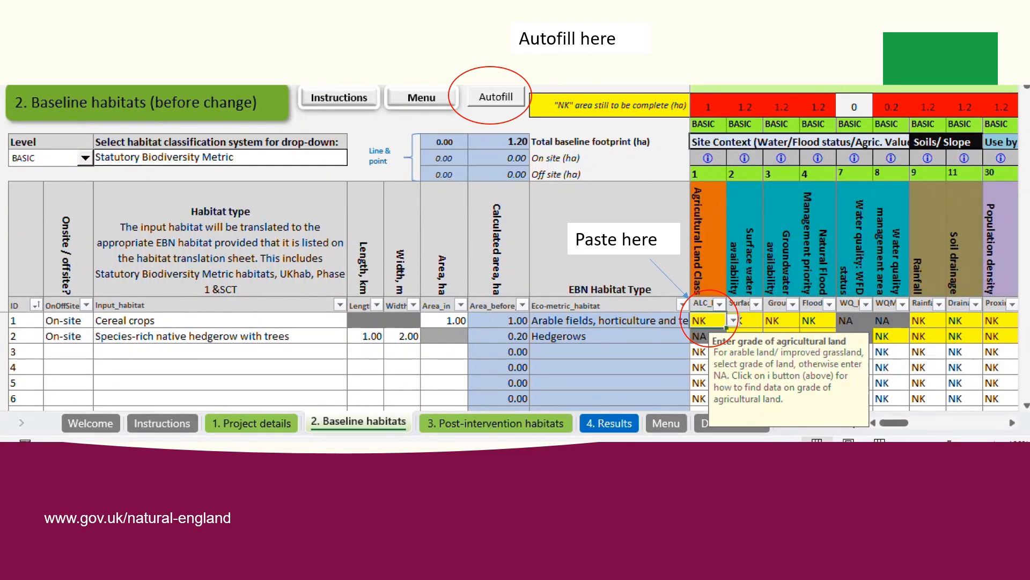
pyautogui.press('Right')
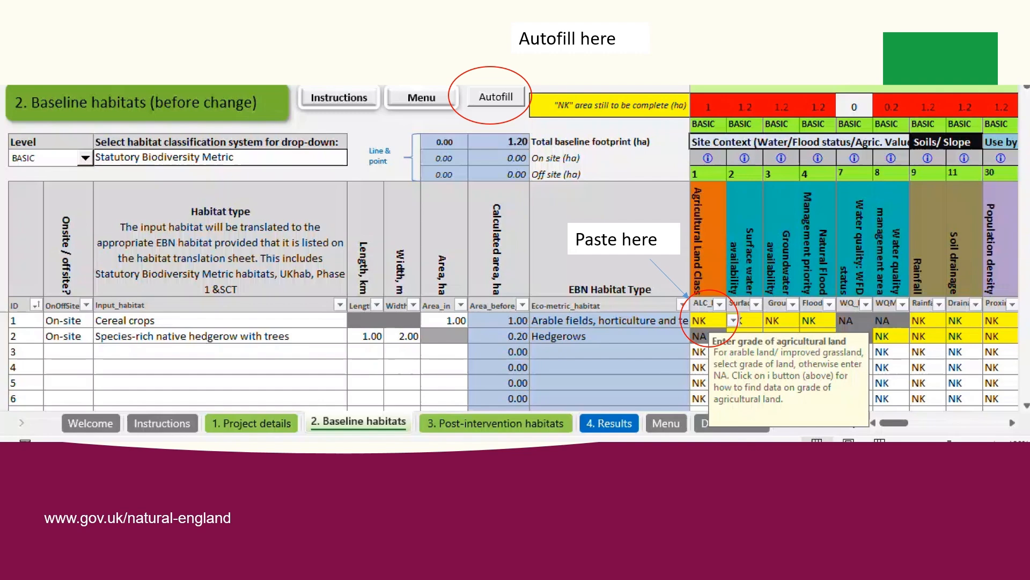
pyautogui.press('Right')
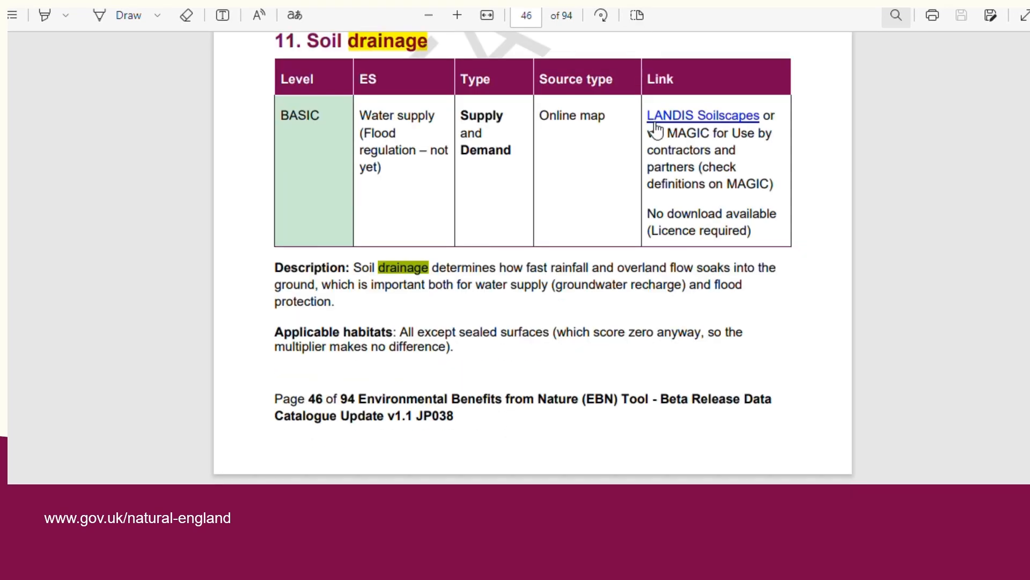
# Read the Soil drainage section of the EBN data catalogue PDF, covering how to determine the indicator value and enter the data.
pyautogui.scroll(-6, 652, 136)
pyautogui.scroll(-6, 652, 136)
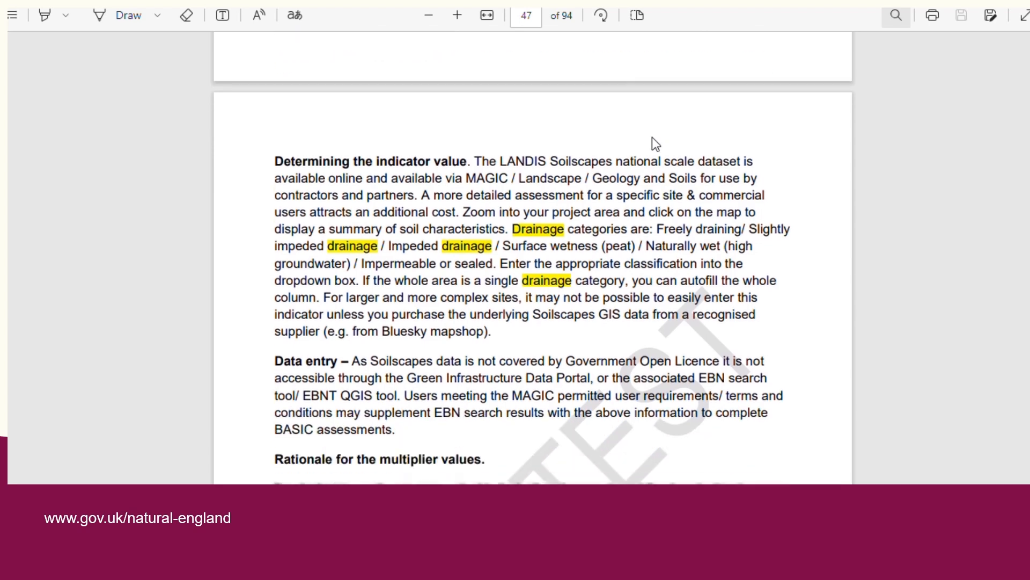
pyautogui.scroll(-9, 639, 130)
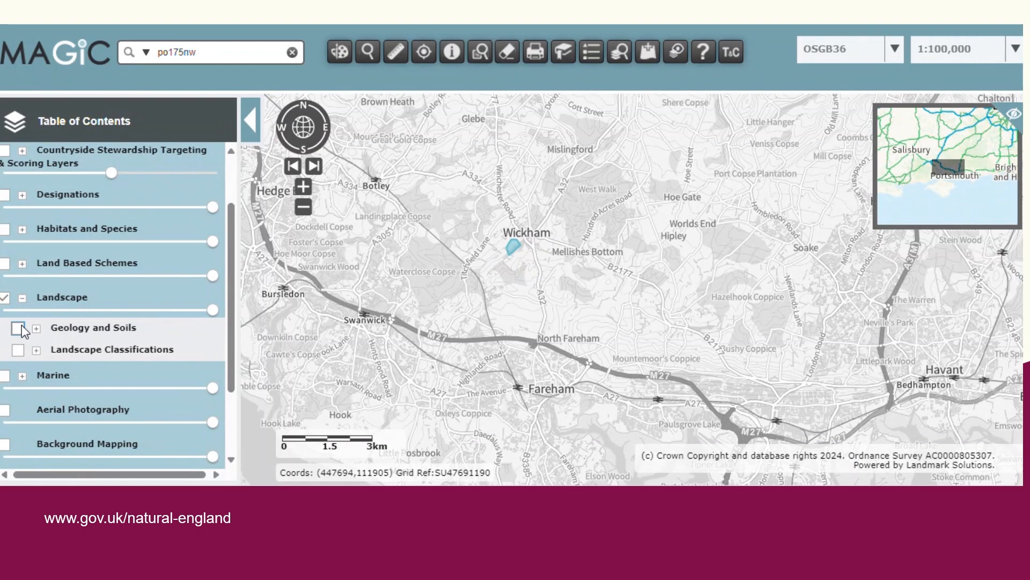
# In MAGIC, turn on the Soilscape (England) layer under Geology and Soils and examine its soil type legend.
pyautogui.click(19, 328)
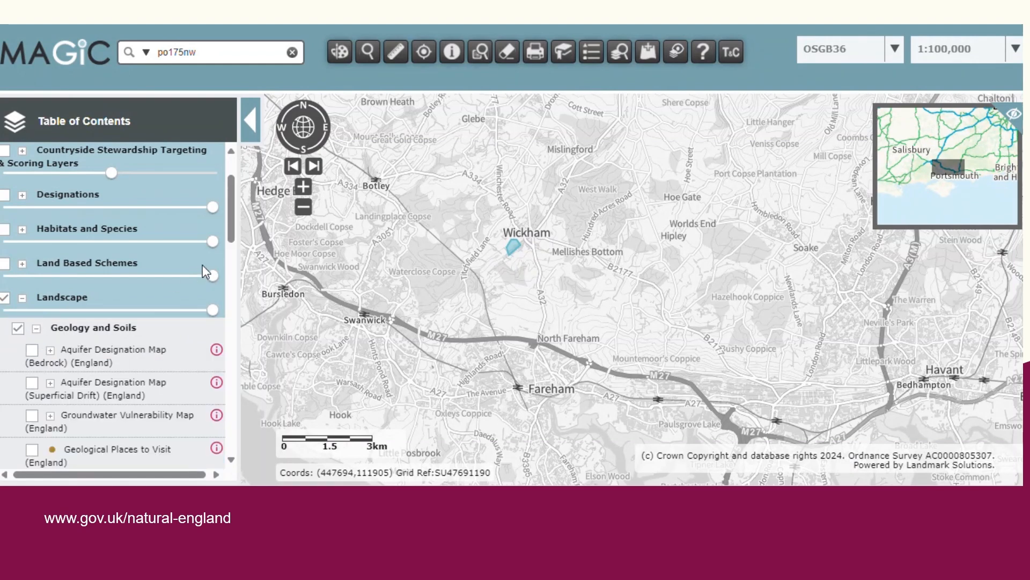
pyautogui.moveTo(232, 230); pyautogui.dragTo(239, 268)
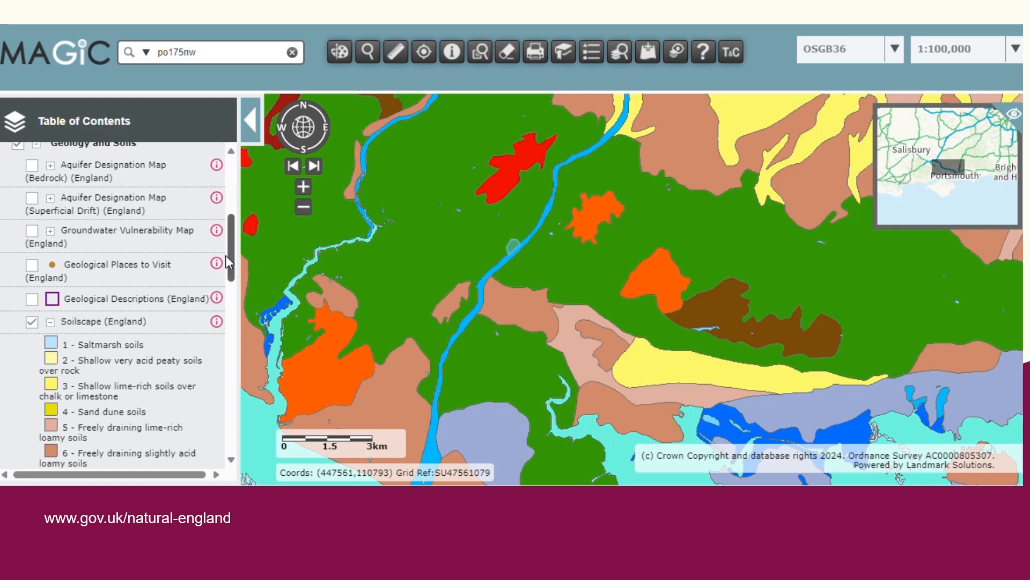
pyautogui.moveTo(228, 262); pyautogui.dragTo(231, 373)
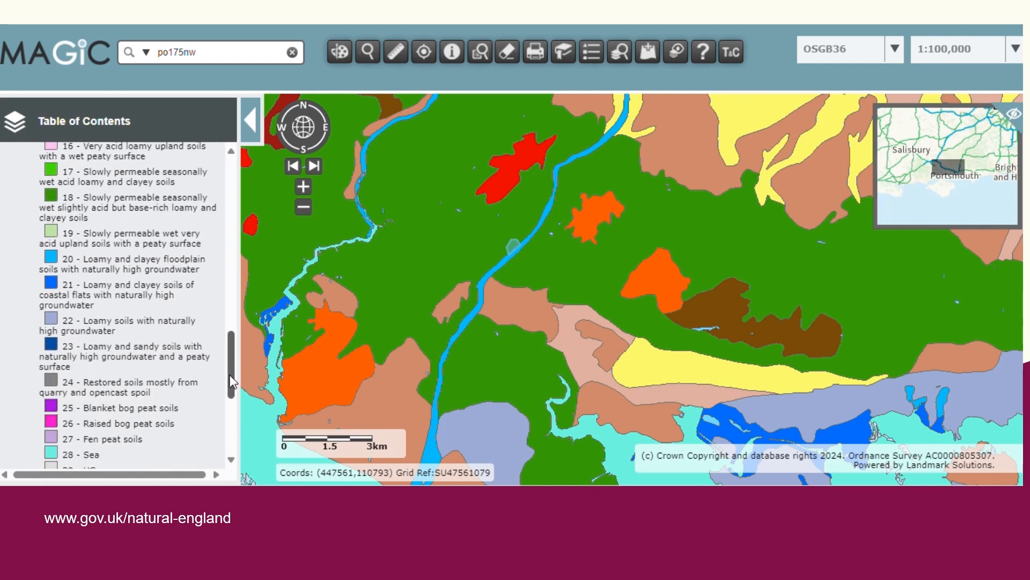